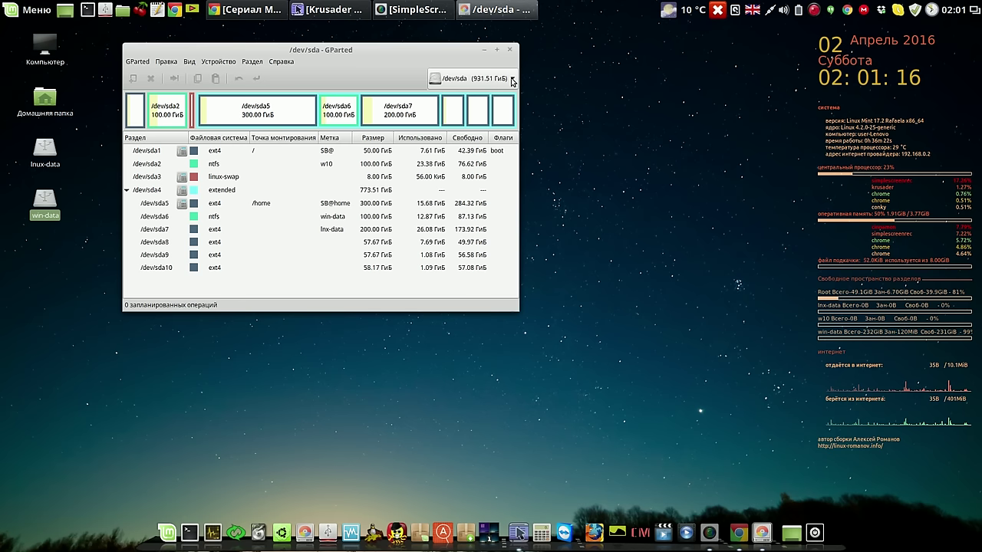
Step: View /dev/sdd's partitions in GParted, switch back to /dev/sda, then minimize GParted
{"action": "left_click", "coordinate": [512, 80]}
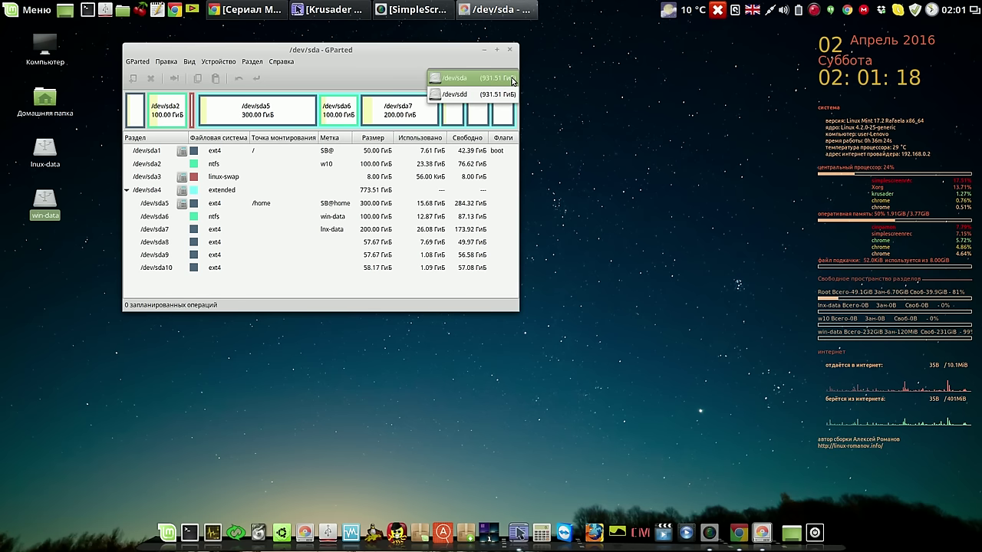
{"action": "left_click", "coordinate": [498, 94]}
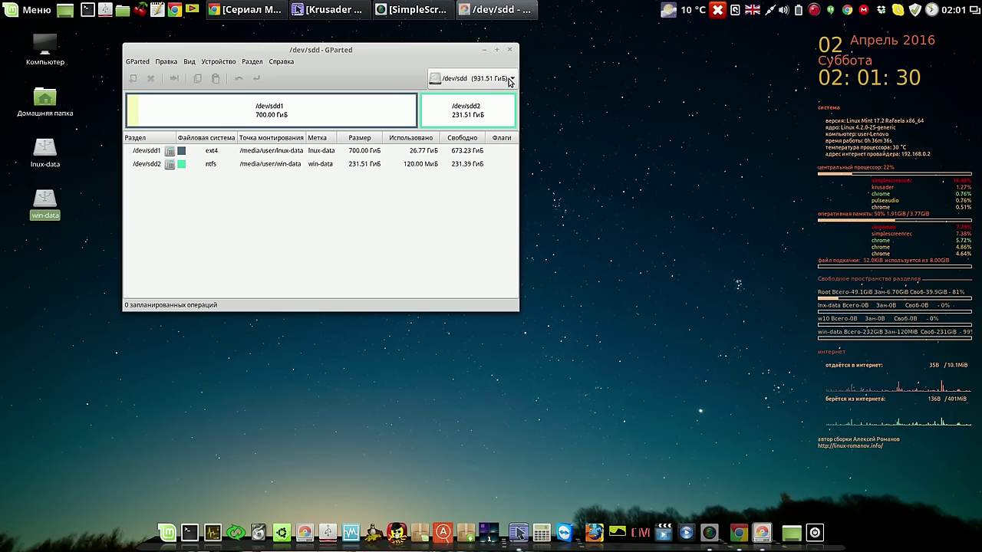
{"action": "left_click", "coordinate": [510, 80]}
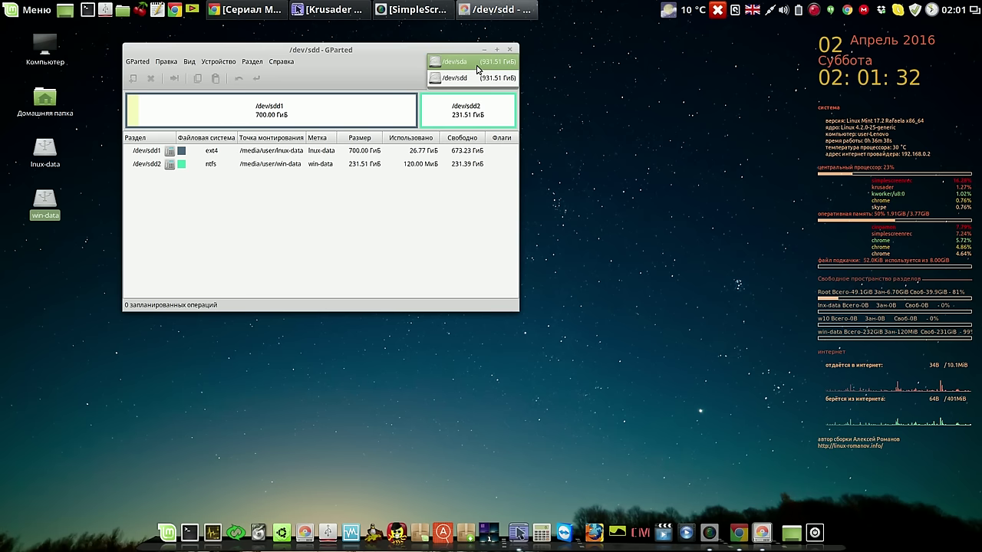
{"action": "left_click", "coordinate": [479, 66]}
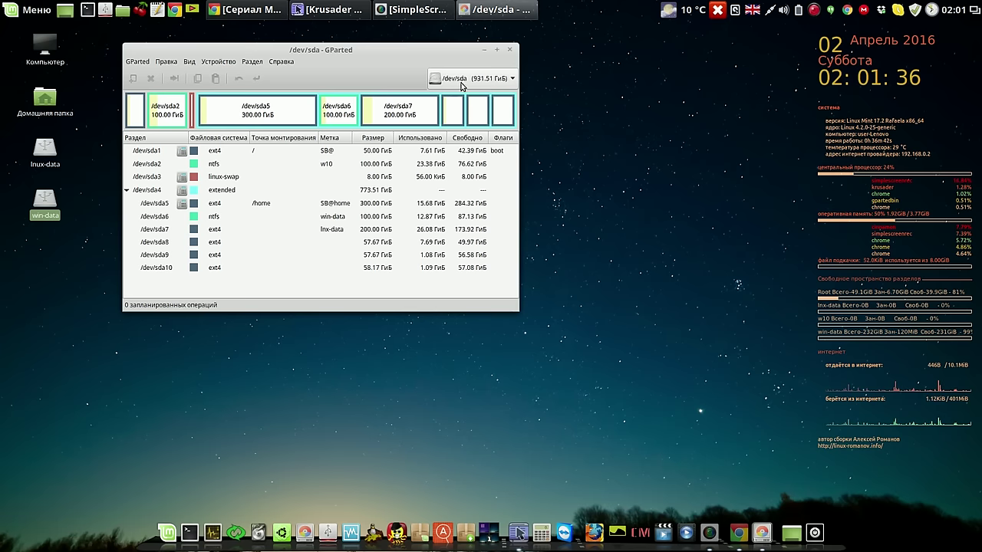
{"action": "left_click", "coordinate": [484, 49]}
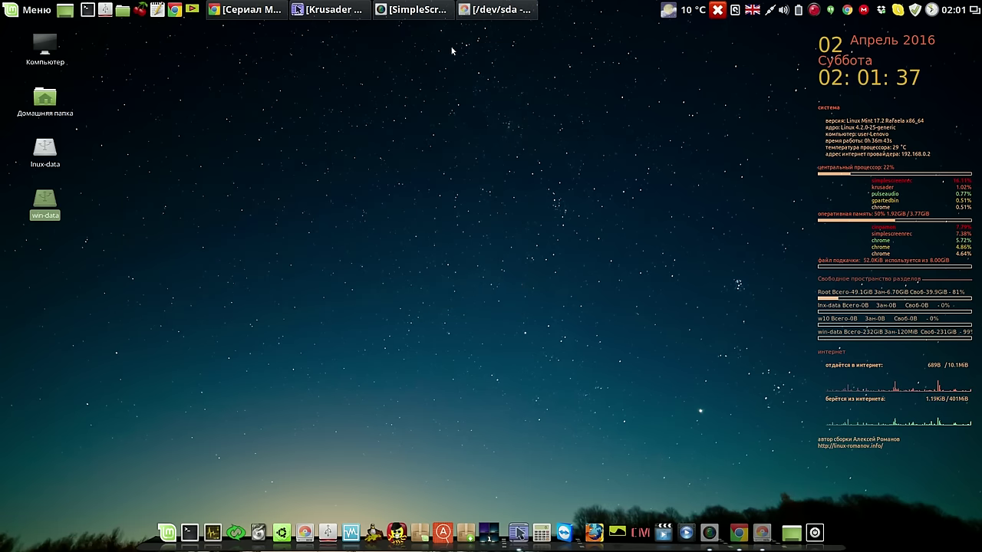
Step: Open lnux-data's MBR/sda folder in Krusader to confirm it is empty, then minimize Krusader
{"action": "left_click", "coordinate": [357, 11]}
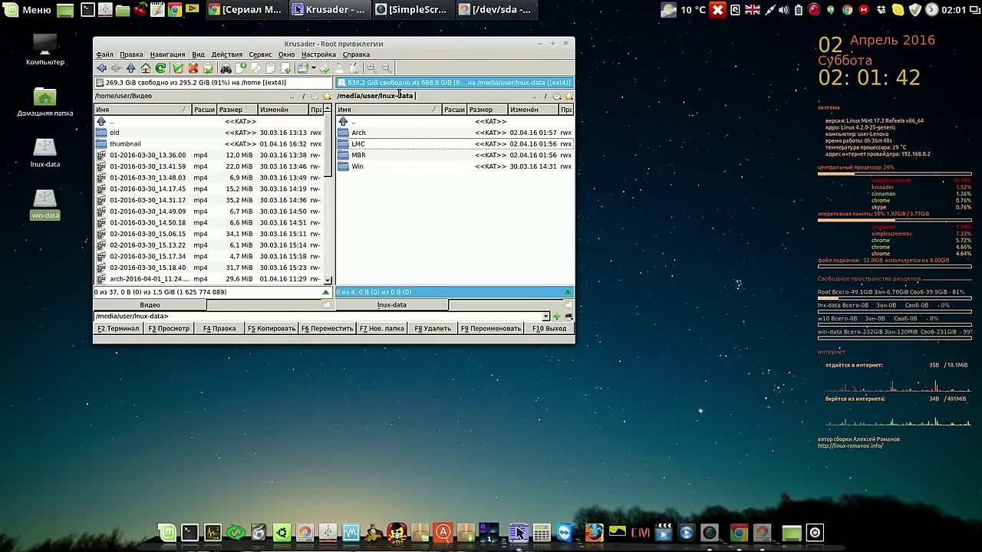
{"action": "left_click", "coordinate": [347, 156]}
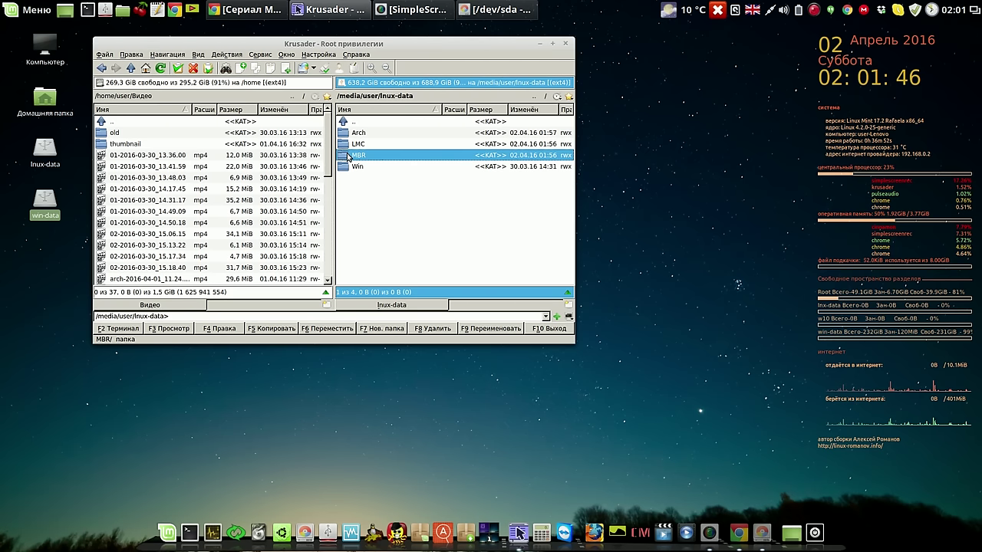
{"action": "double_click", "coordinate": [348, 156]}
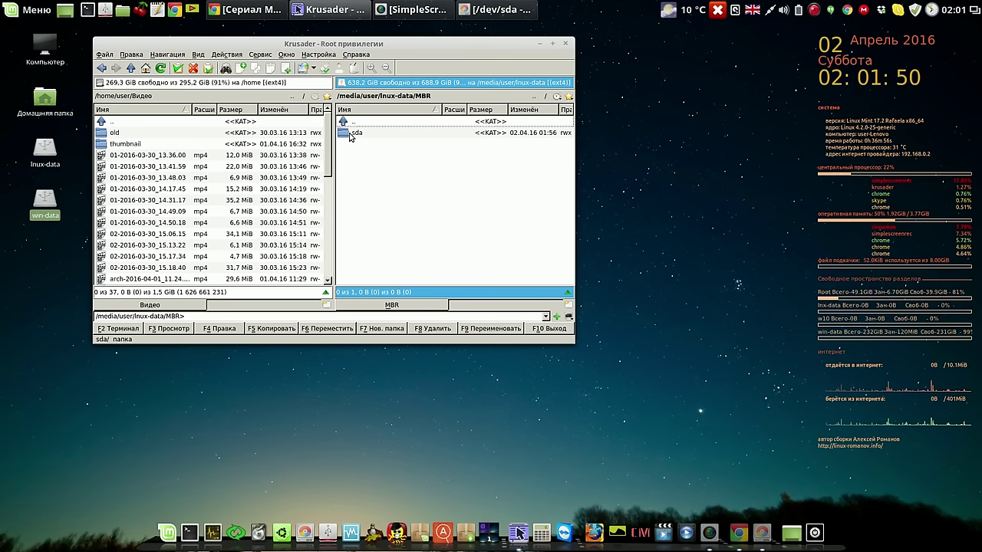
{"action": "left_click", "coordinate": [533, 98]}
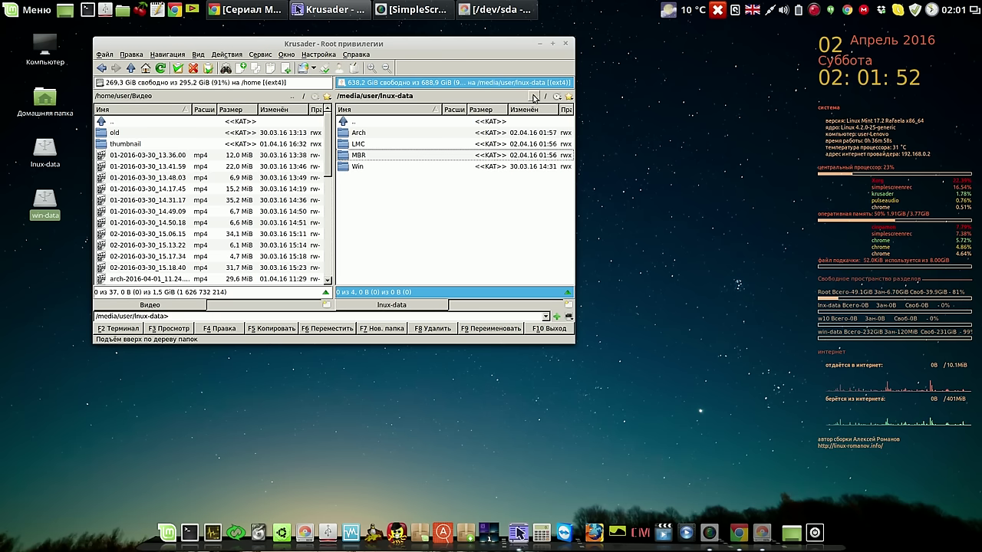
{"action": "double_click", "coordinate": [346, 156]}
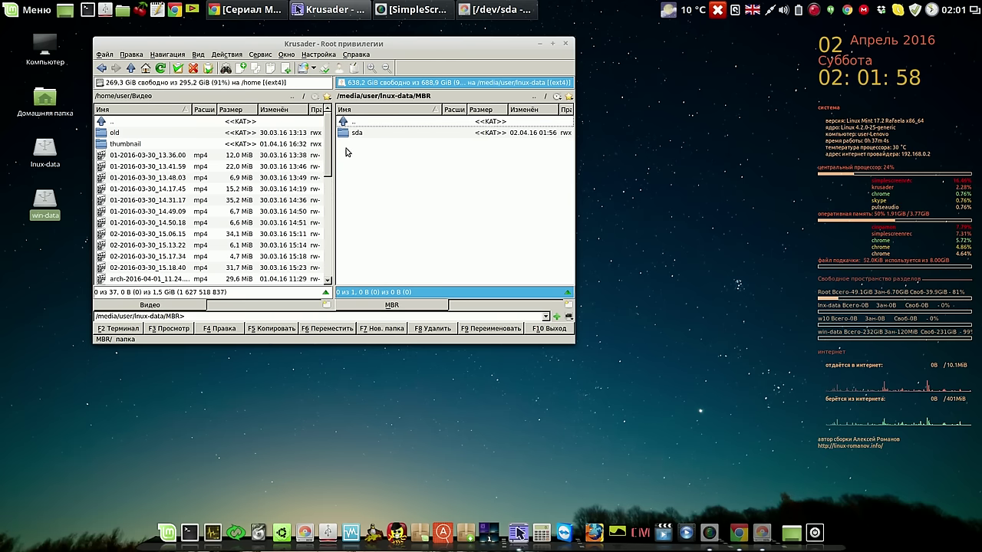
{"action": "double_click", "coordinate": [352, 133]}
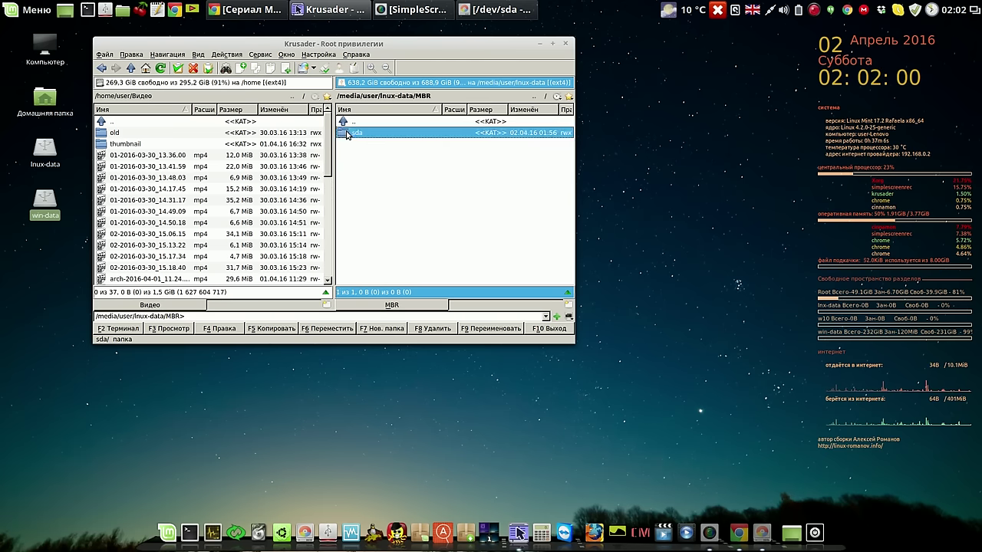
{"action": "left_click", "coordinate": [539, 44]}
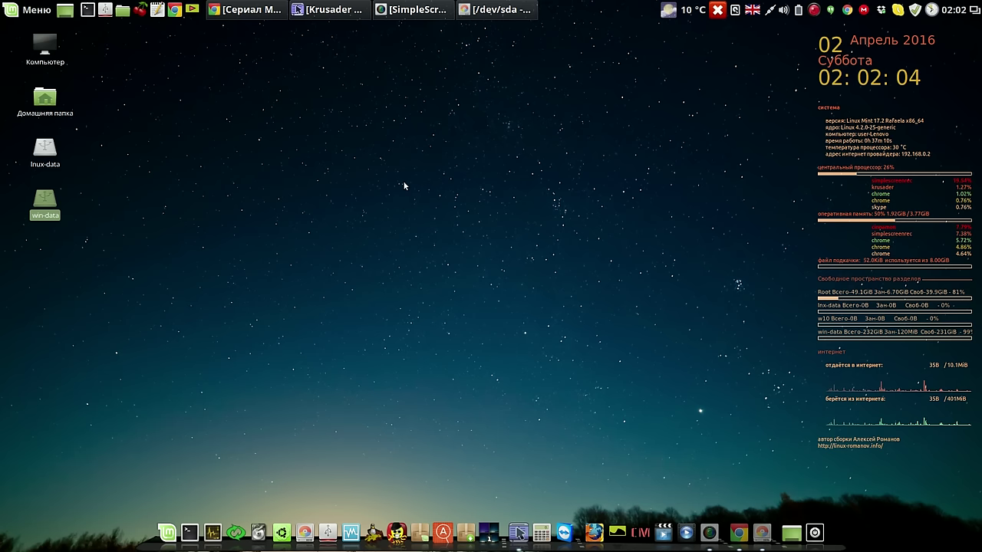
Step: Launch qt4-fsarchiver as root with the administrator password, dismiss the readme note, and reposition the window
{"action": "left_click", "coordinate": [259, 529]}
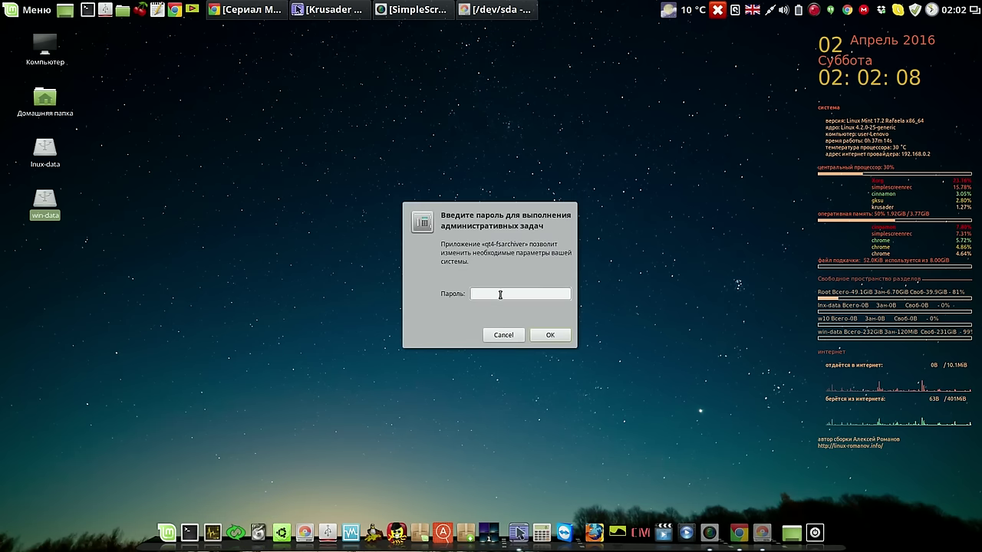
{"action": "type", "text": "1"}
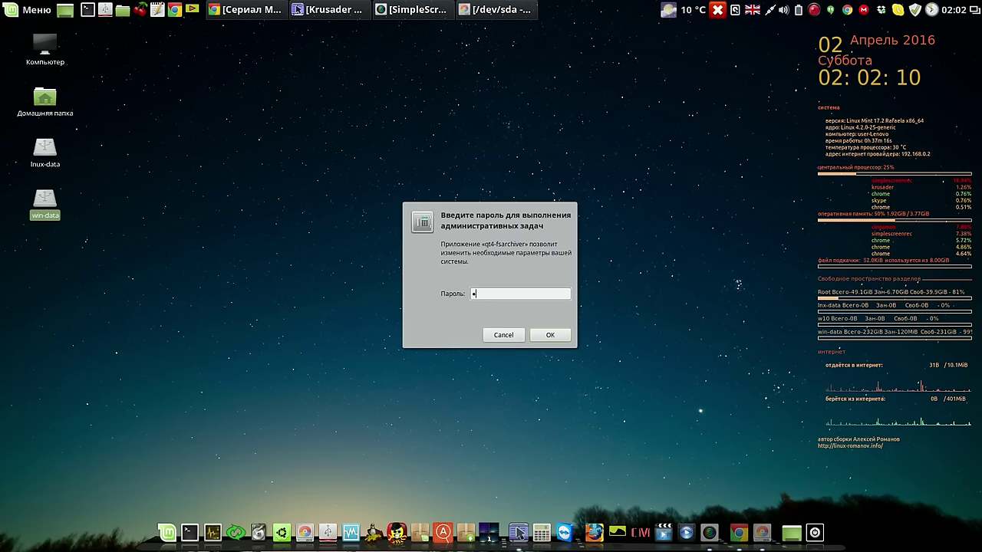
{"action": "type", "text": "1"}
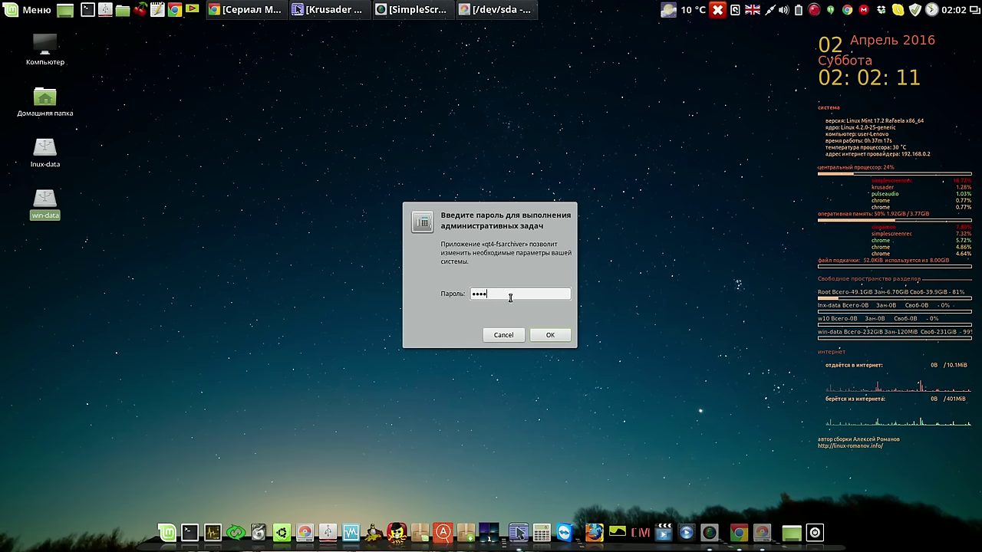
{"action": "left_click", "coordinate": [546, 335]}
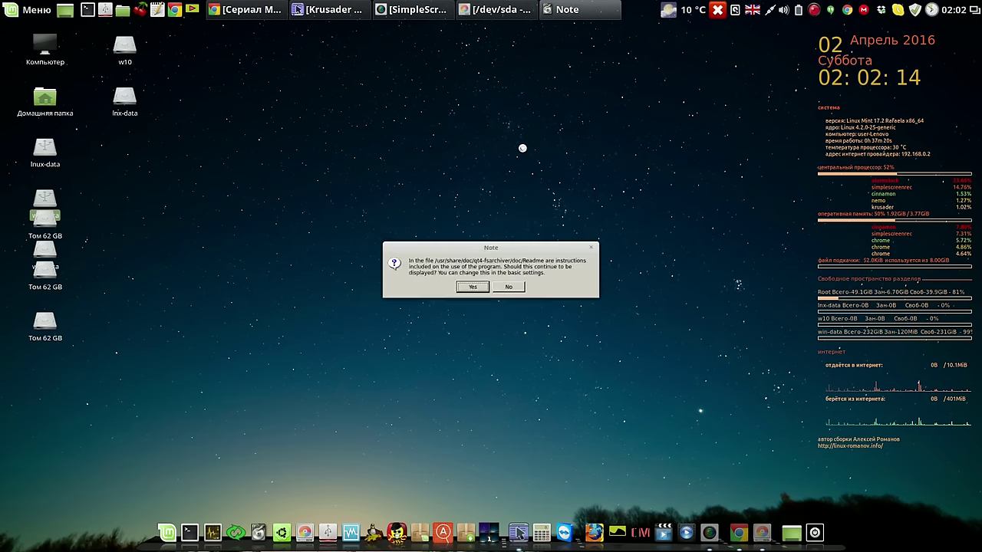
{"action": "left_click", "coordinate": [467, 290]}
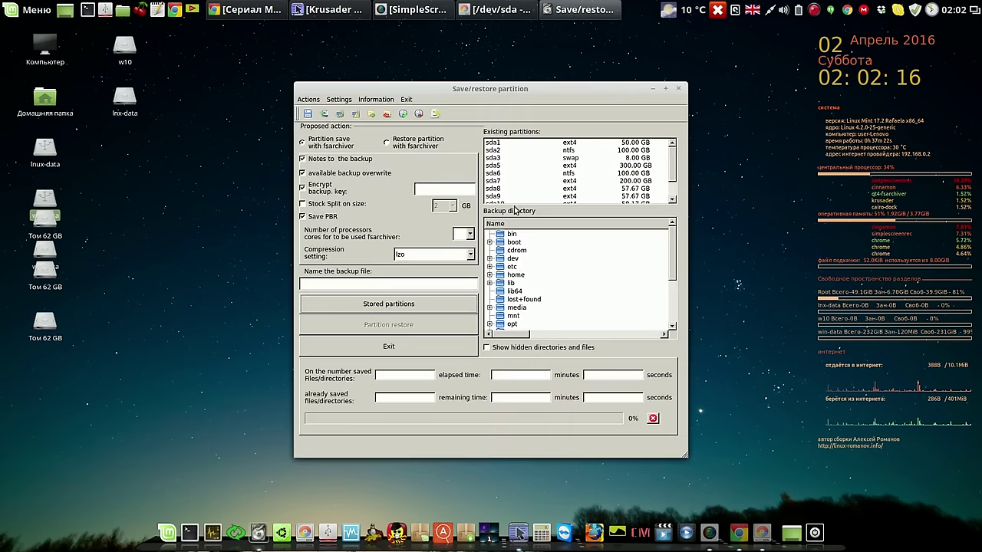
{"action": "left_click_drag", "start_coordinate": [553, 88], "coordinate": [507, 63]}
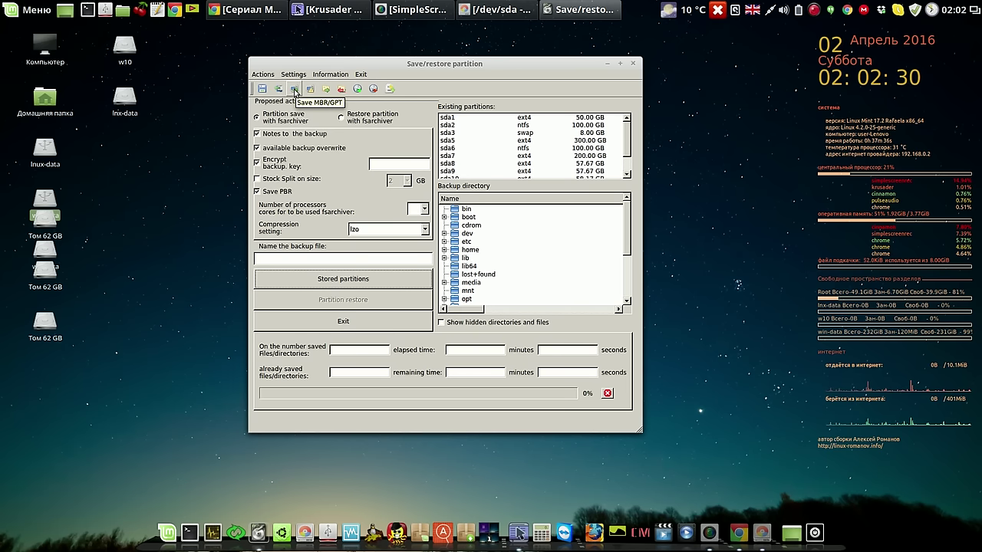
Step: In the MBR/GPT dialog, choose /media/user/lnux-data/MBR/sda as the backup directory
{"action": "left_click", "coordinate": [294, 90]}
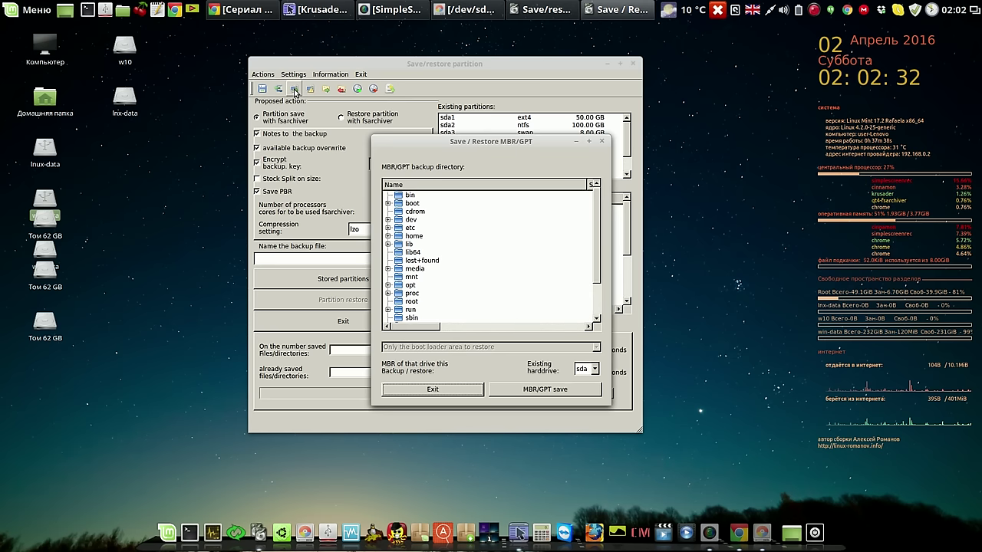
{"action": "left_click_drag", "start_coordinate": [595, 241], "coordinate": [595, 280]}
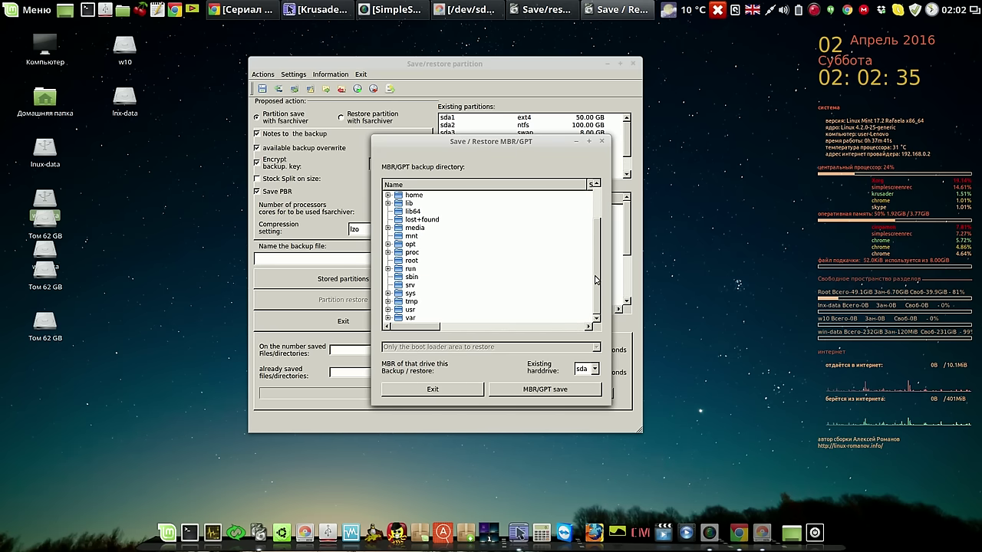
{"action": "left_click", "coordinate": [388, 229]}
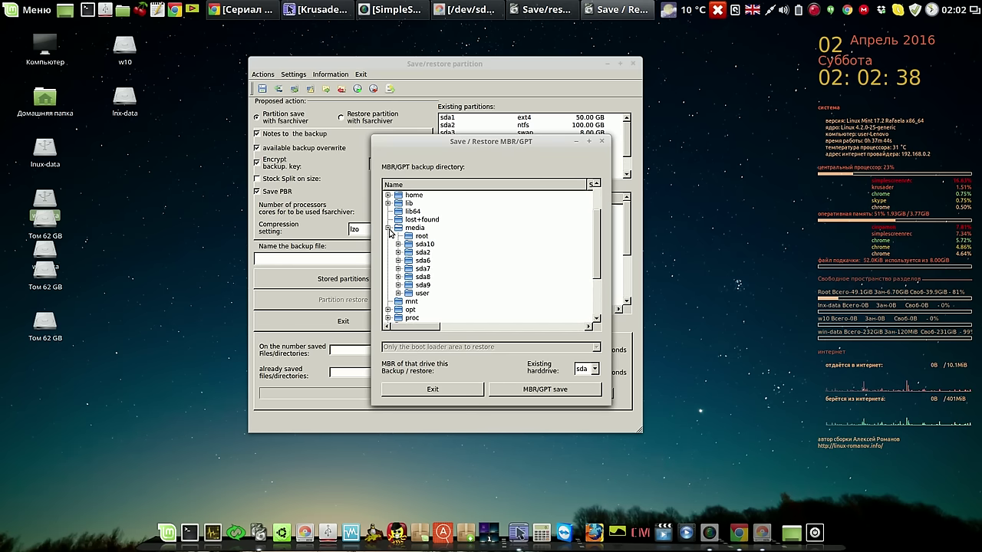
{"action": "left_click", "coordinate": [398, 277]}
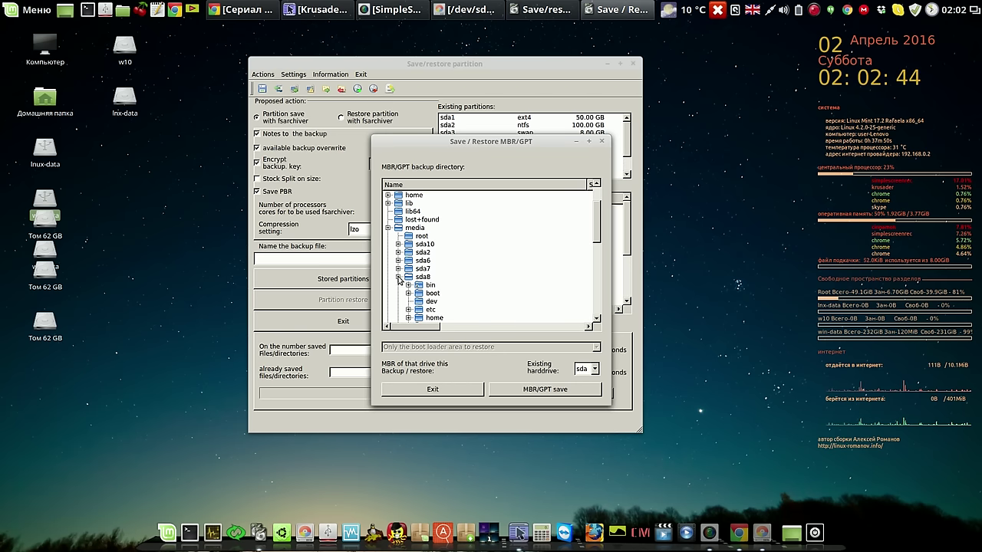
{"action": "left_click", "coordinate": [398, 277]}
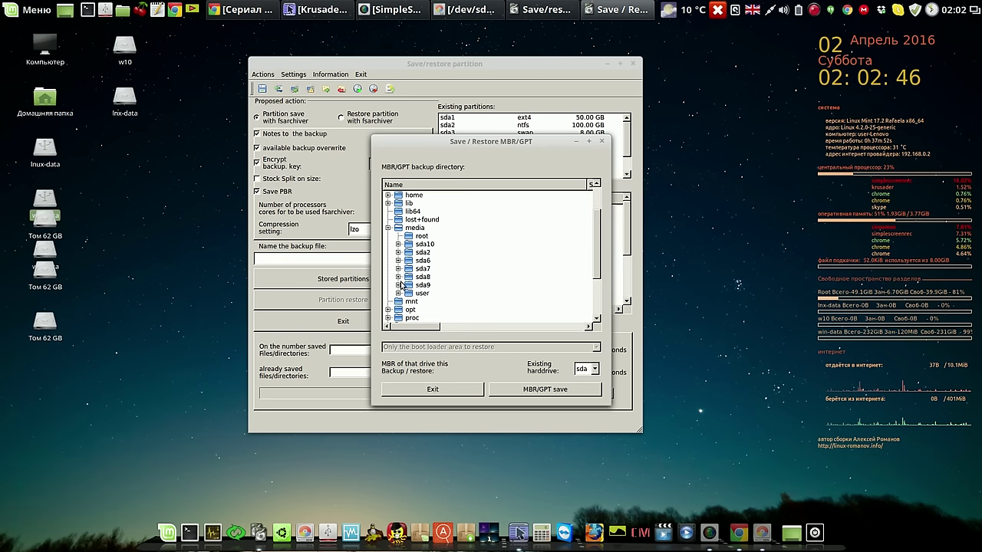
{"action": "left_click", "coordinate": [398, 294]}
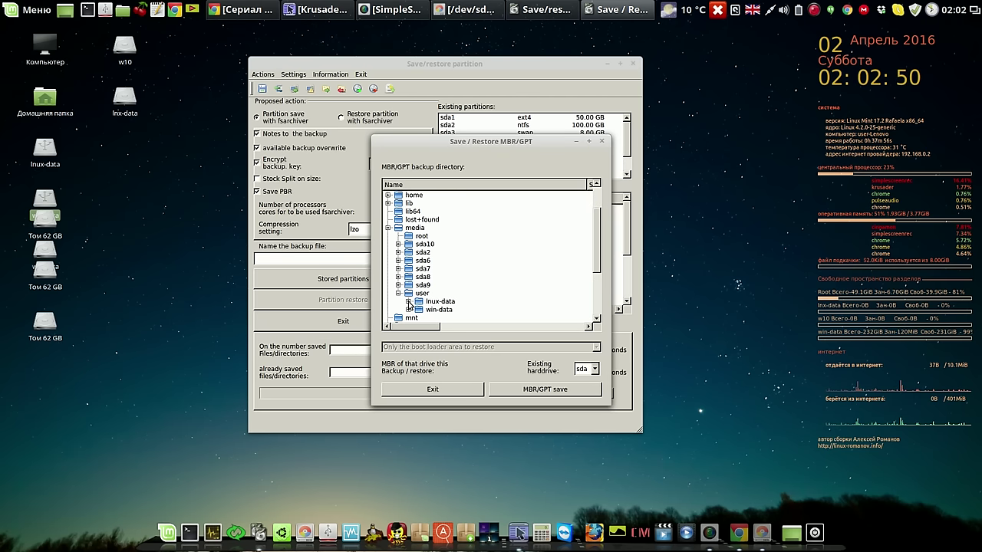
{"action": "left_click", "coordinate": [409, 302]}
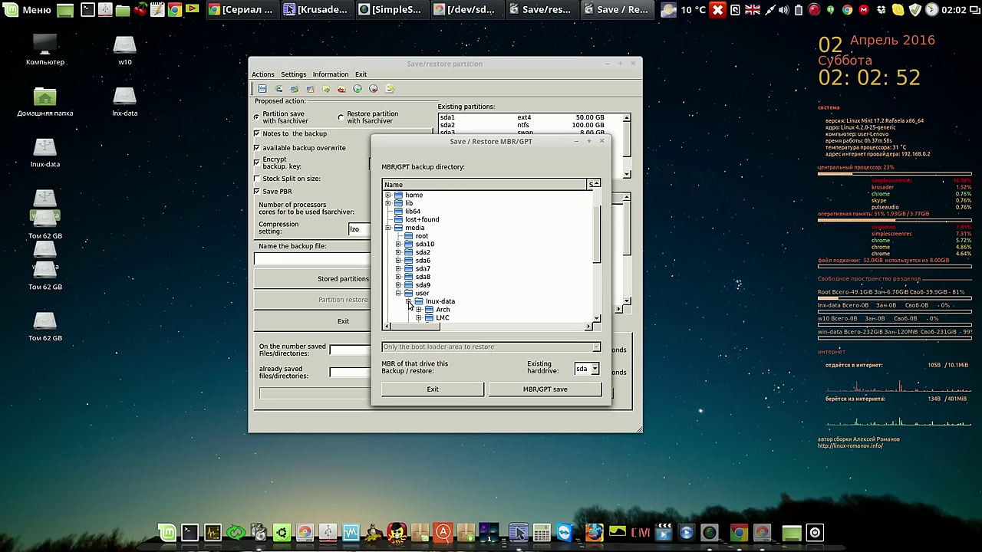
{"action": "scroll", "coordinate": [587, 245], "scroll_direction": "down", "scroll_amount": 3}
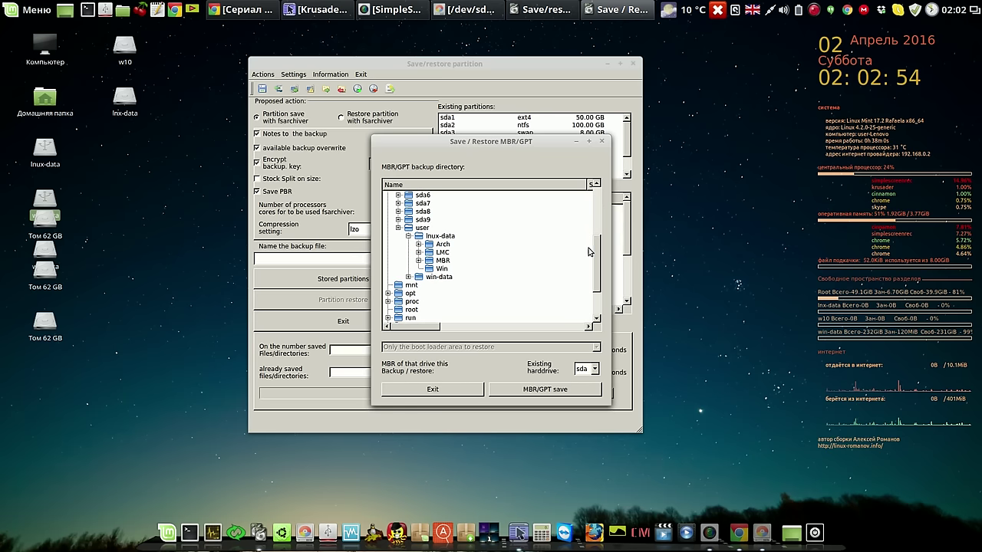
{"action": "left_click", "coordinate": [419, 261]}
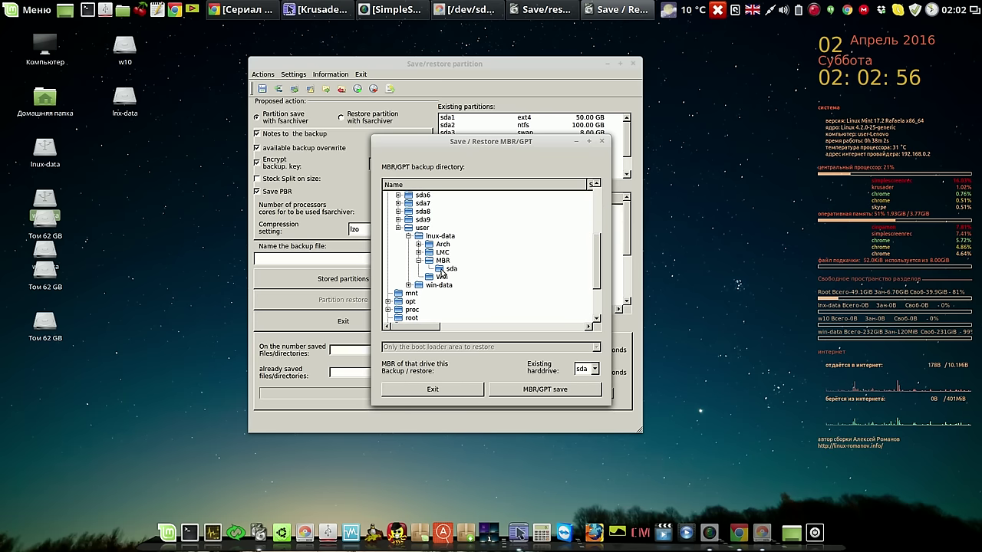
{"action": "left_click", "coordinate": [448, 269]}
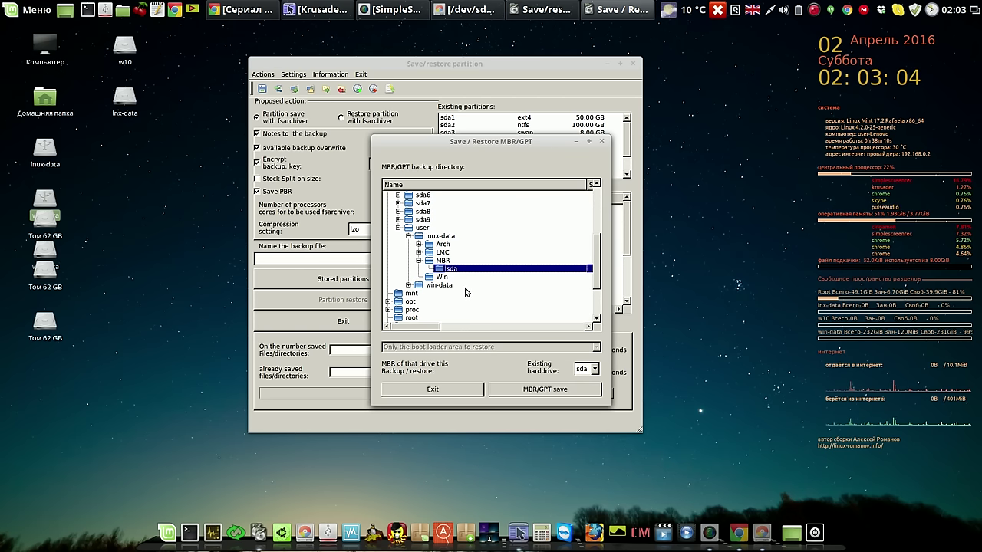
Step: Save the sda drive's MBR there, acknowledge the success message, and exit the dialog
{"action": "left_click", "coordinate": [595, 369]}
{"action": "left_click", "coordinate": [589, 388]}
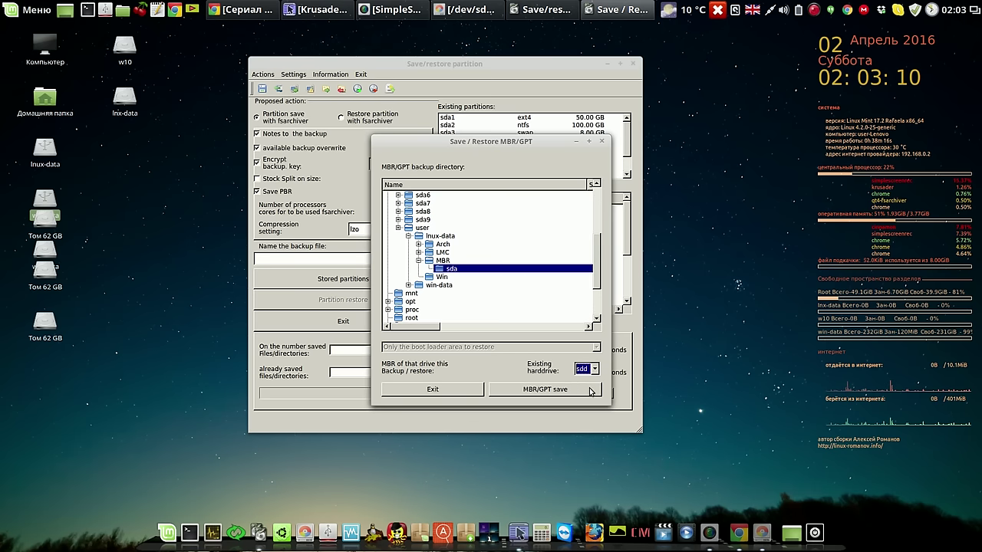
{"action": "left_click", "coordinate": [594, 370]}
{"action": "left_click", "coordinate": [586, 380]}
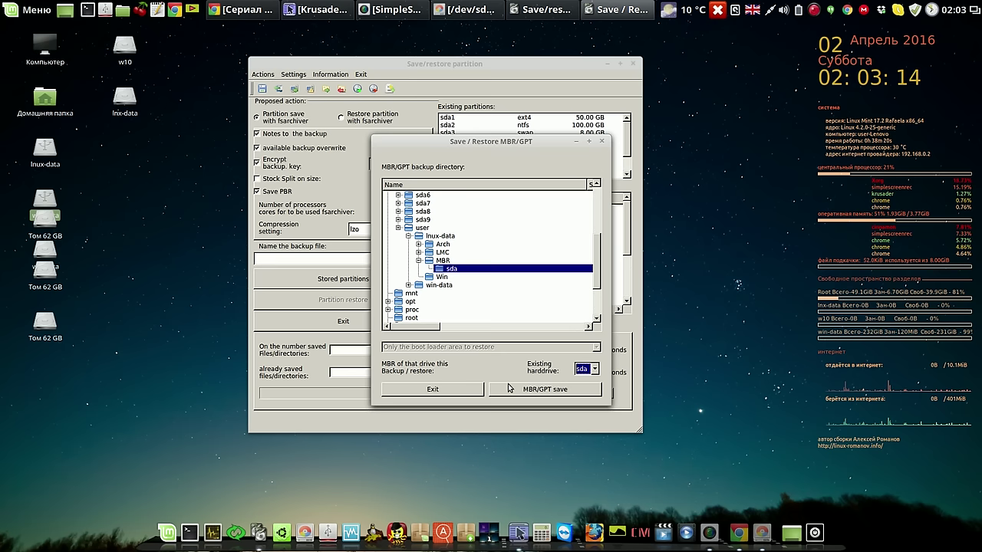
{"action": "left_click", "coordinate": [555, 392]}
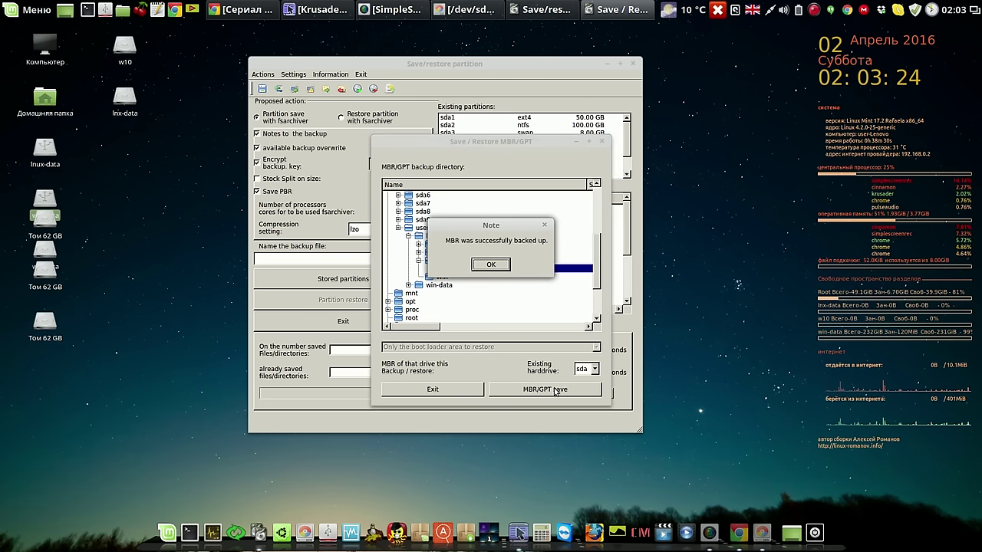
{"action": "left_click", "coordinate": [491, 265]}
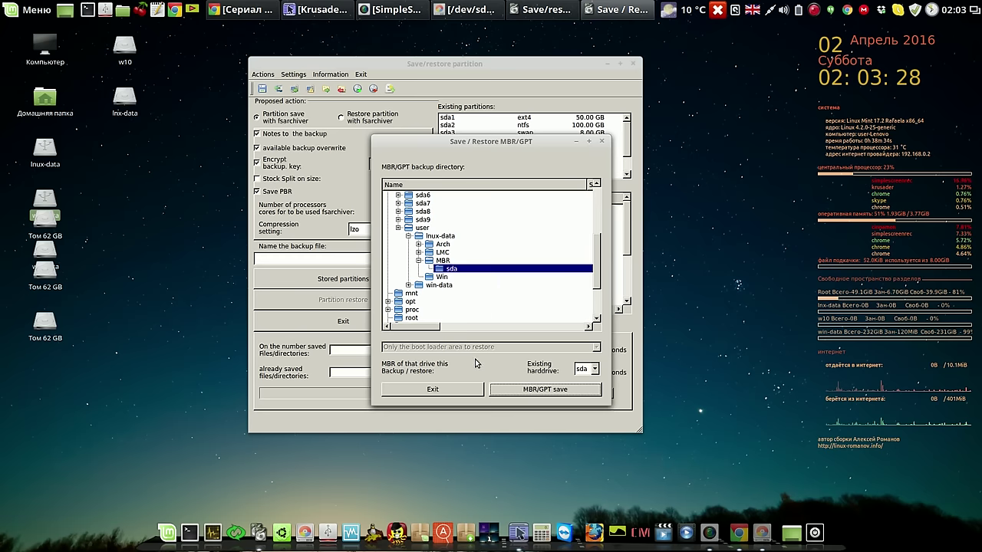
{"action": "left_click", "coordinate": [463, 389]}
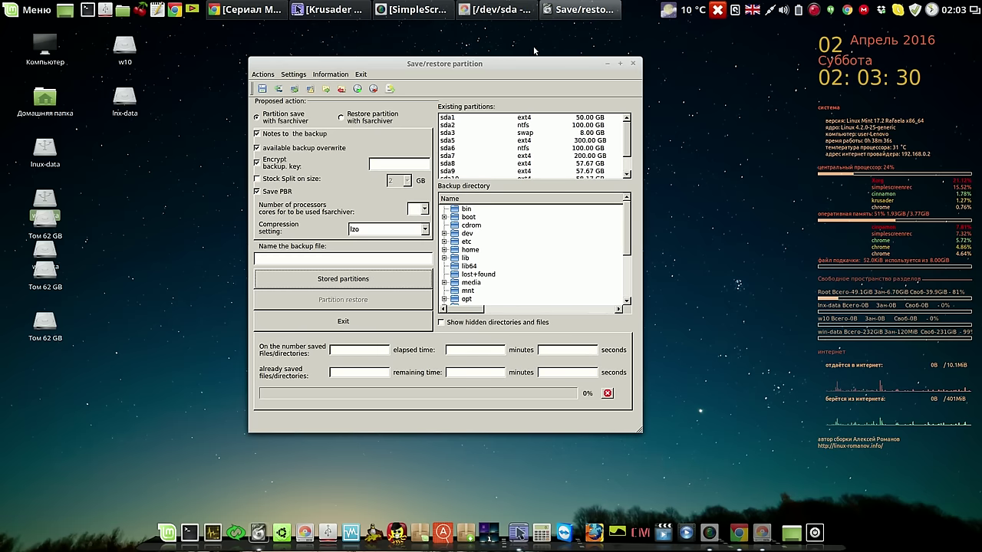
Step: Confirm the 1.0 MiB Mint_mbr_sda file in Krusader, go up to lnux-data, and minimize
{"action": "left_click", "coordinate": [337, 10]}
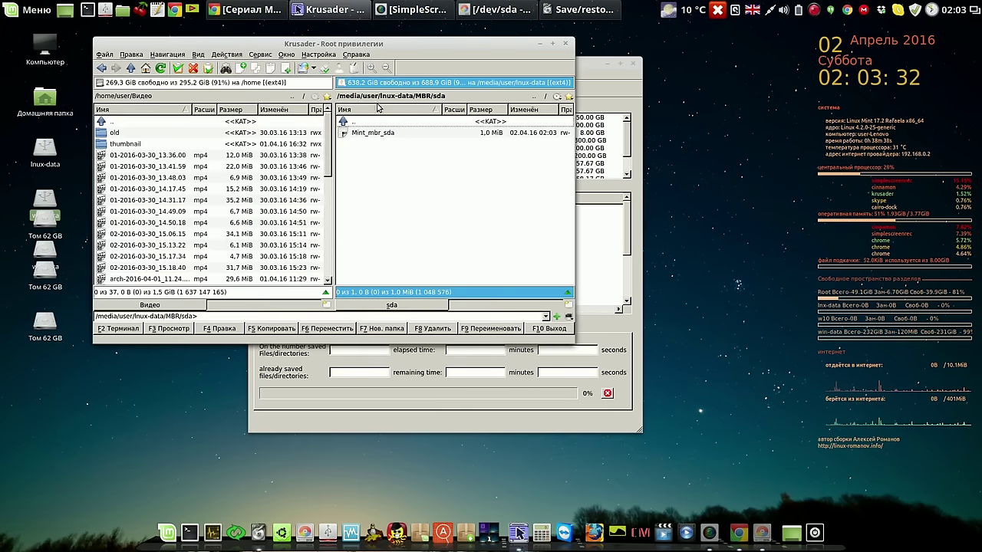
{"action": "left_click", "coordinate": [388, 136]}
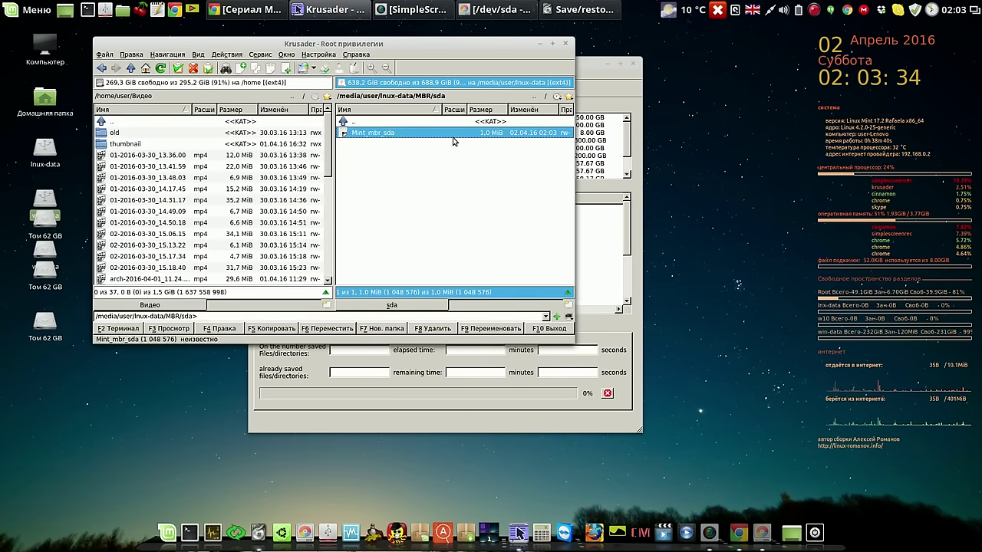
{"action": "left_click_drag", "start_coordinate": [504, 56], "coordinate": [665, 81]}
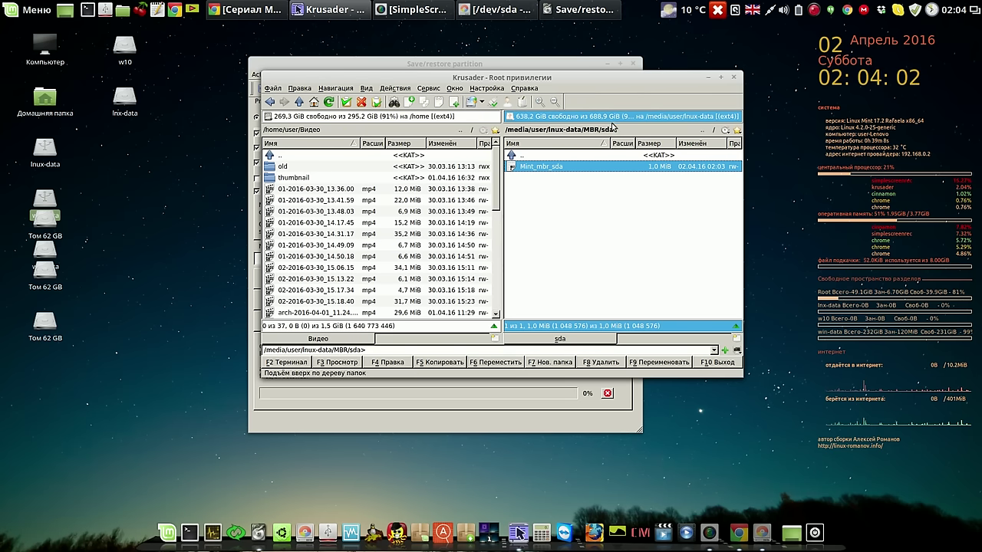
{"action": "left_click", "coordinate": [702, 132]}
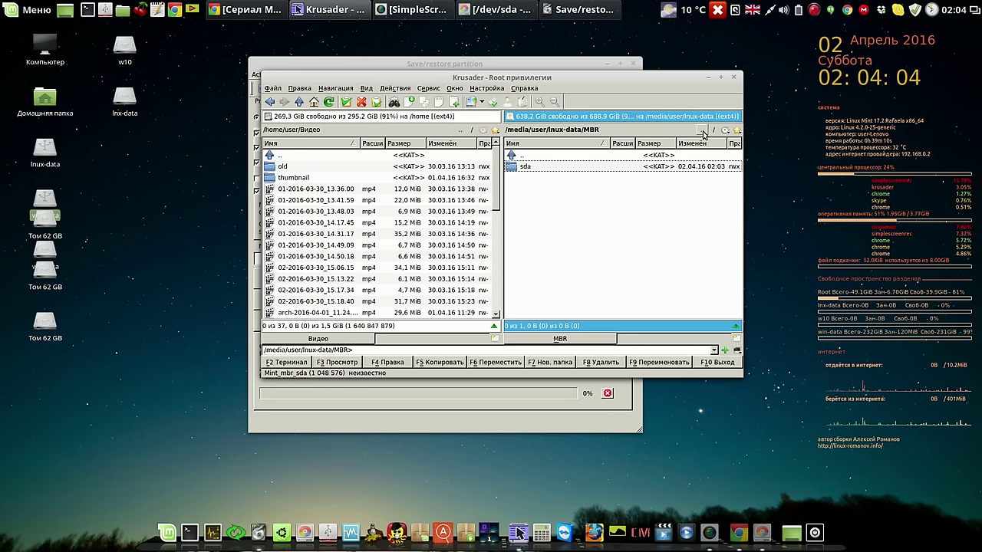
{"action": "left_click", "coordinate": [704, 132]}
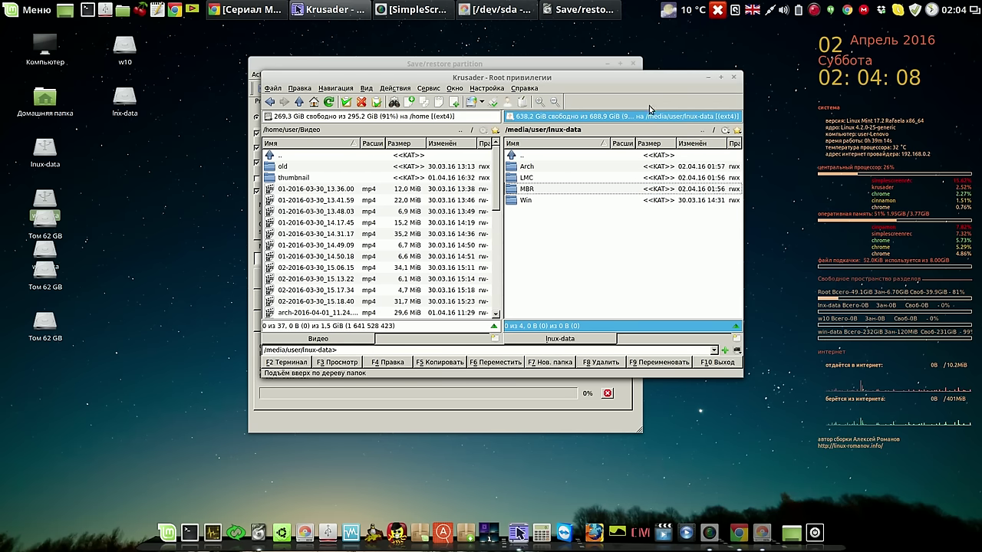
{"action": "left_click", "coordinate": [709, 80]}
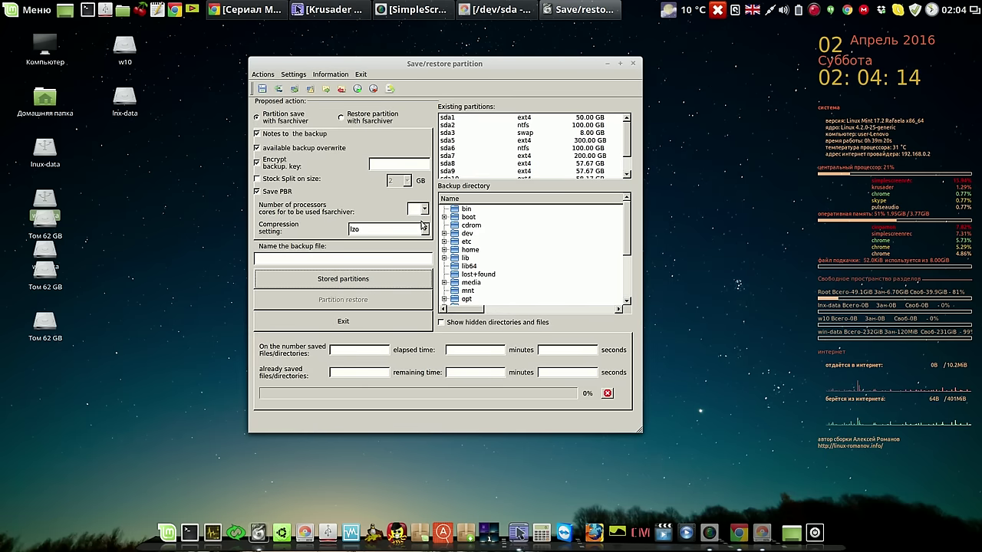
Step: Open Restore MBR/GPT and select Mint_mbr_sda from media/user/lnux-data/MBR/sda as the restore file
{"action": "left_click", "coordinate": [310, 90]}
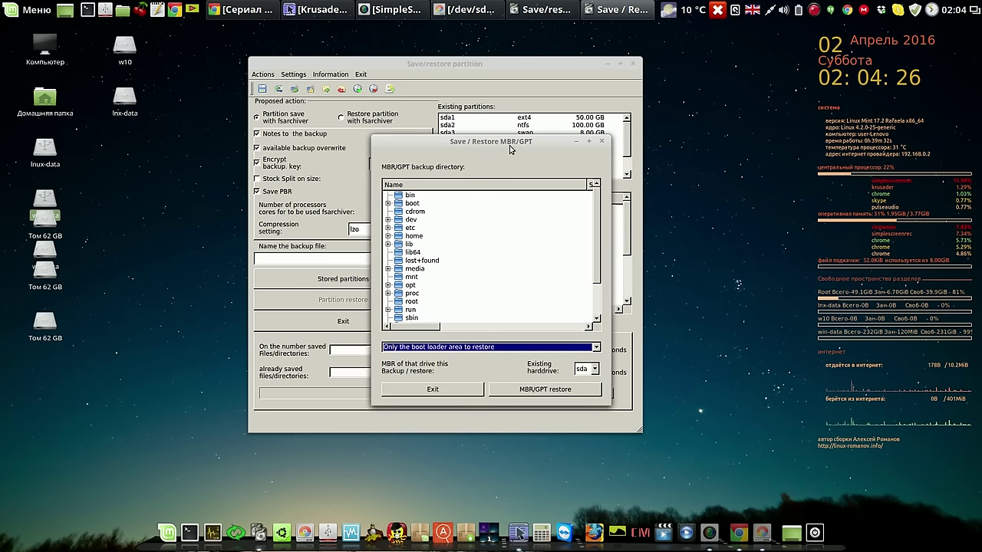
{"action": "left_click_drag", "start_coordinate": [508, 146], "coordinate": [510, 101]}
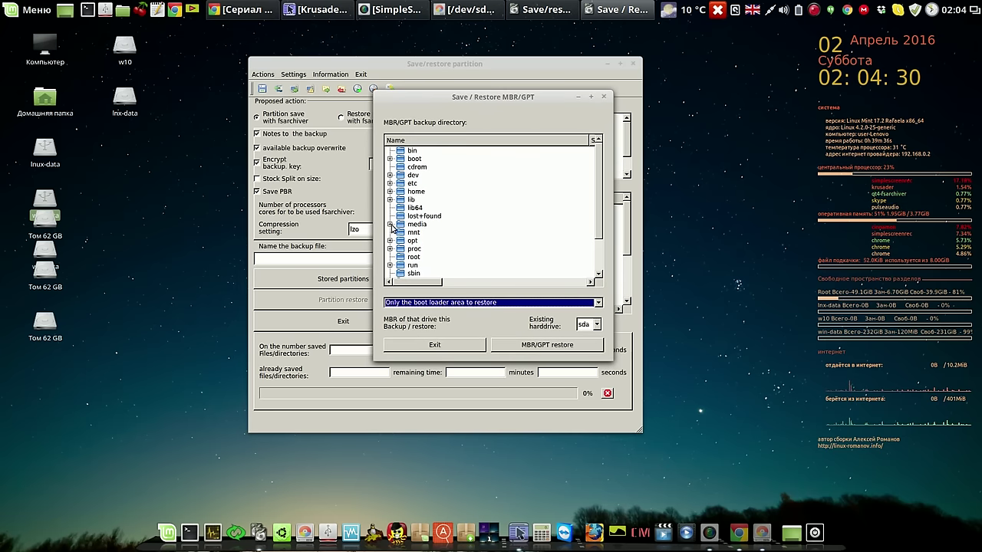
{"action": "left_click", "coordinate": [390, 224]}
{"action": "scroll", "coordinate": [595, 240], "scroll_direction": "down", "scroll_amount": 4}
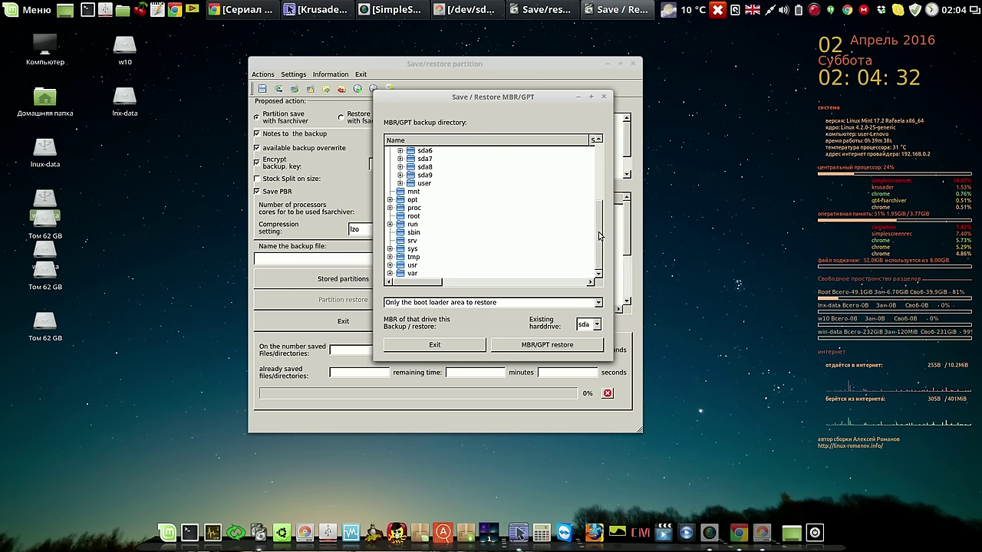
{"action": "left_click", "coordinate": [401, 184]}
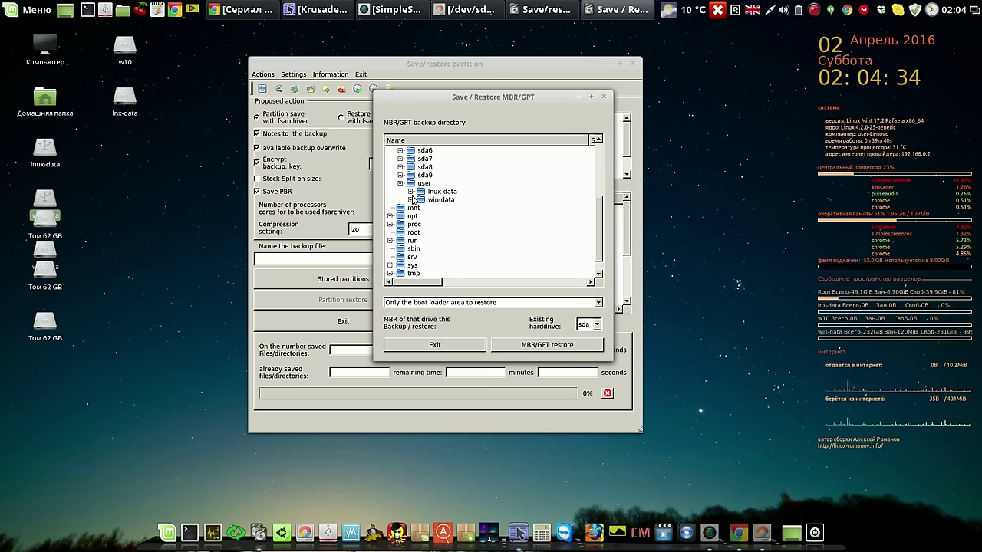
{"action": "left_click", "coordinate": [410, 191]}
{"action": "left_click", "coordinate": [421, 216]}
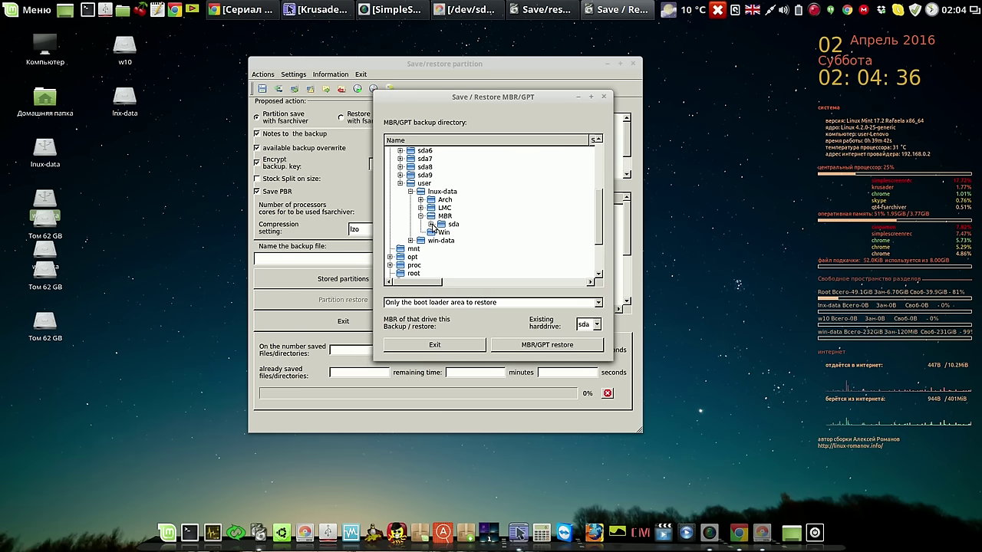
{"action": "left_click", "coordinate": [431, 225]}
{"action": "left_click", "coordinate": [475, 232]}
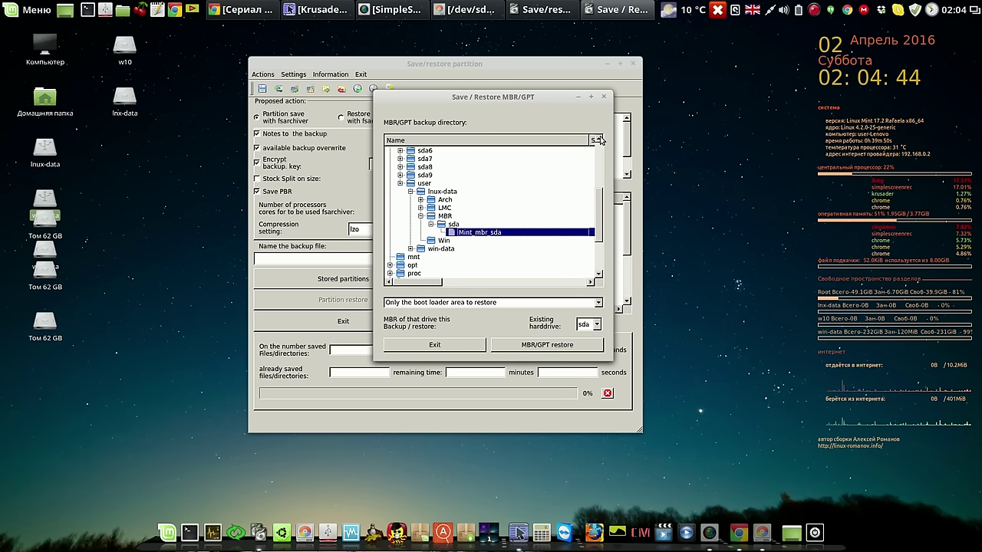
Step: Exit the MBR/GPT dialog without restoring and open the Clone hard drive window
{"action": "left_click", "coordinate": [605, 97]}
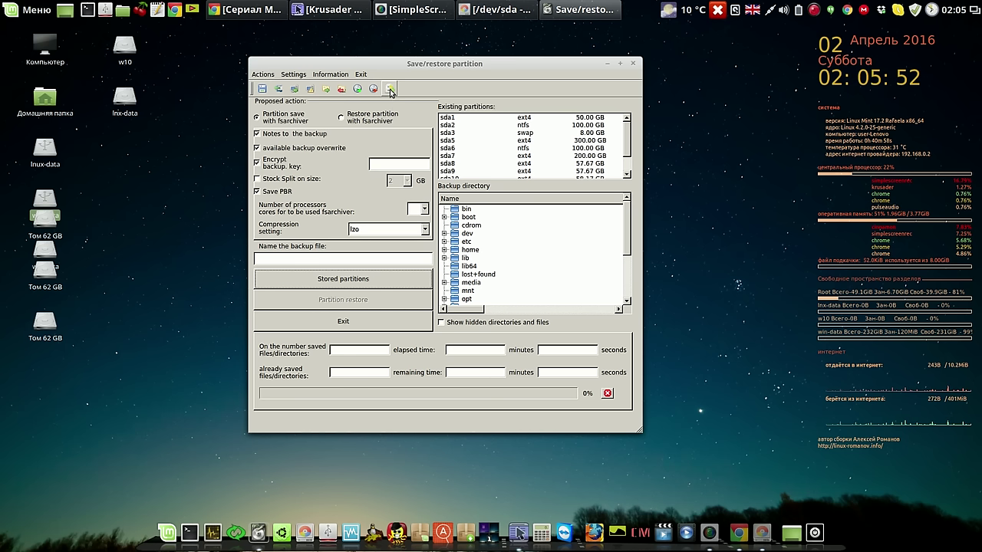
{"action": "left_click", "coordinate": [390, 89]}
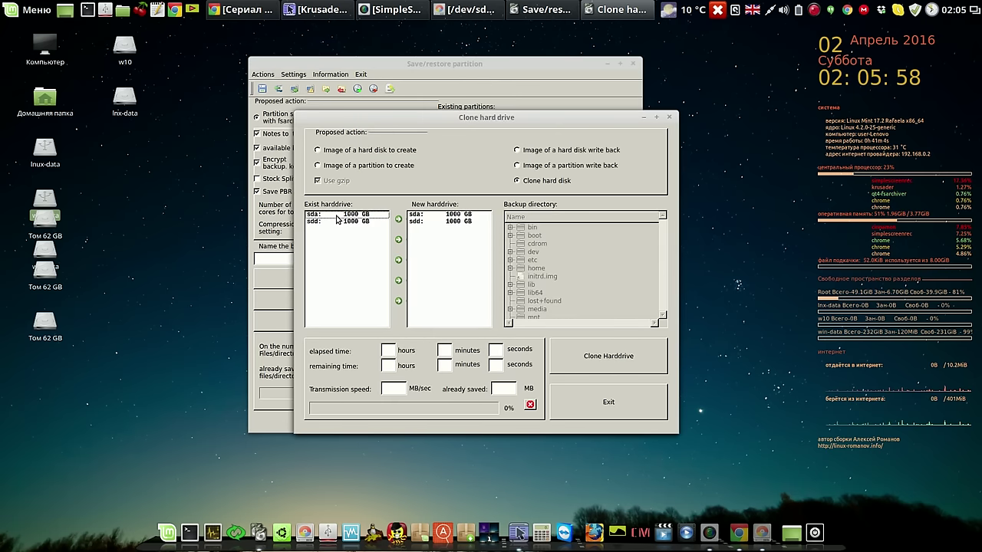
{"action": "left_click", "coordinate": [337, 220]}
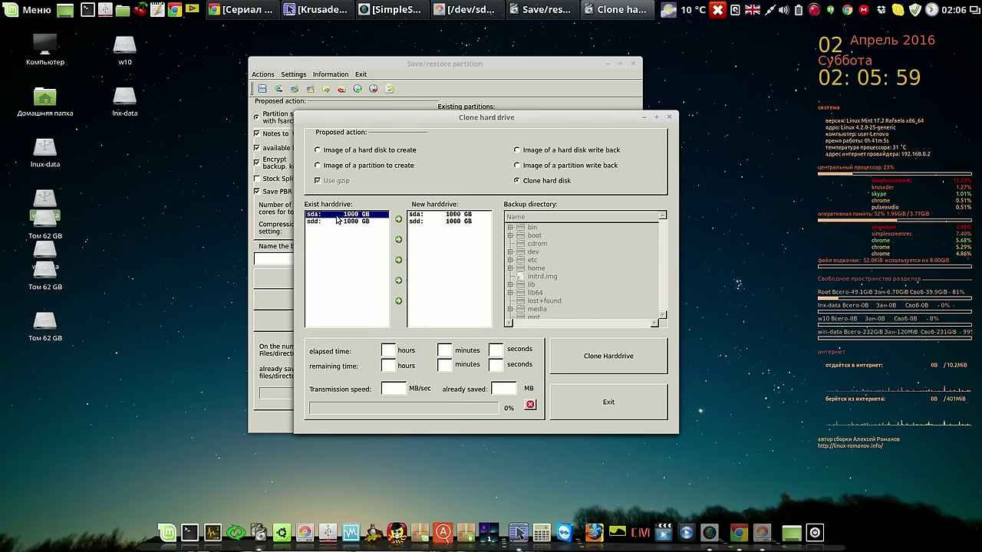
{"action": "left_click", "coordinate": [420, 222]}
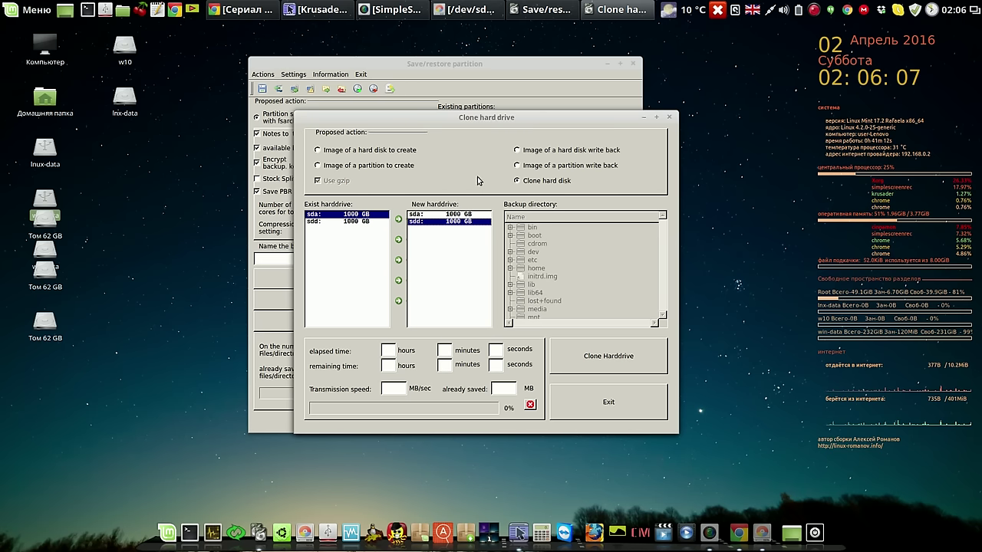
{"action": "left_click", "coordinate": [318, 150]}
{"action": "left_click", "coordinate": [319, 181]}
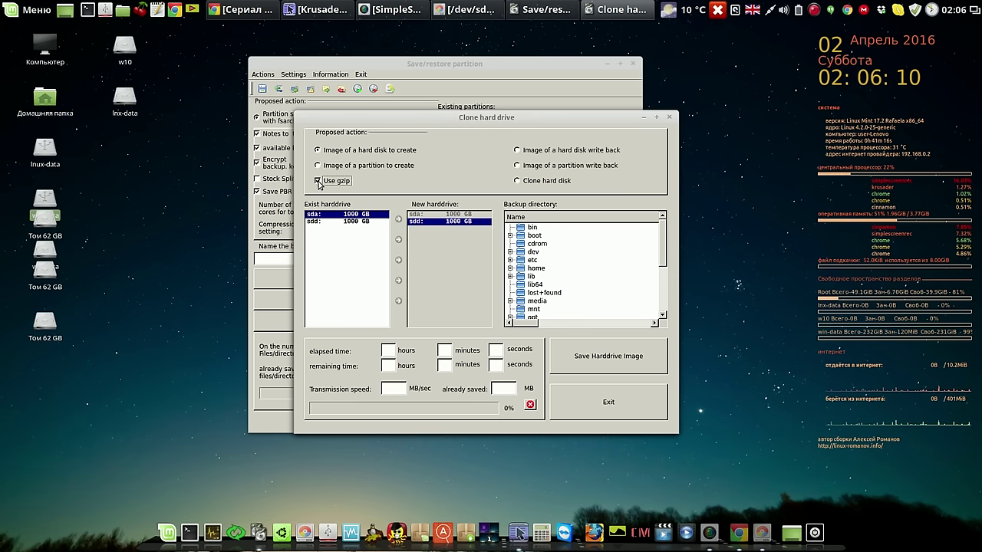
{"action": "left_click", "coordinate": [518, 182]}
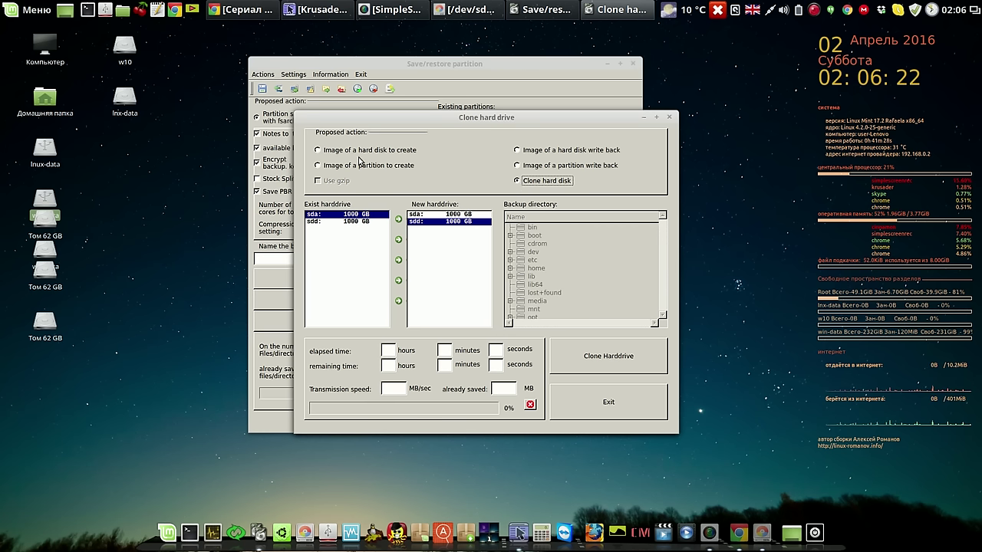
{"action": "left_click", "coordinate": [318, 151]}
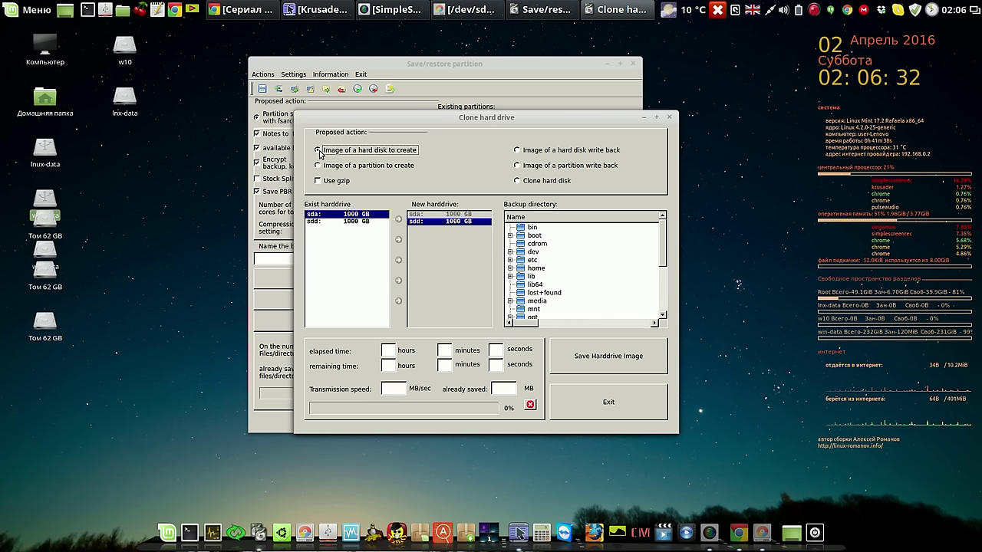
{"action": "left_click", "coordinate": [518, 151]}
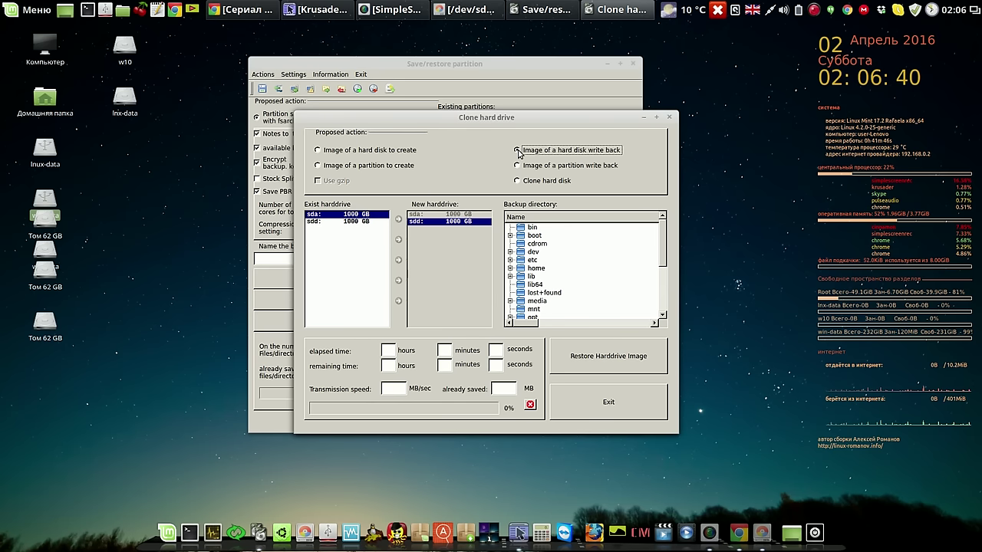
{"action": "left_click", "coordinate": [669, 118]}
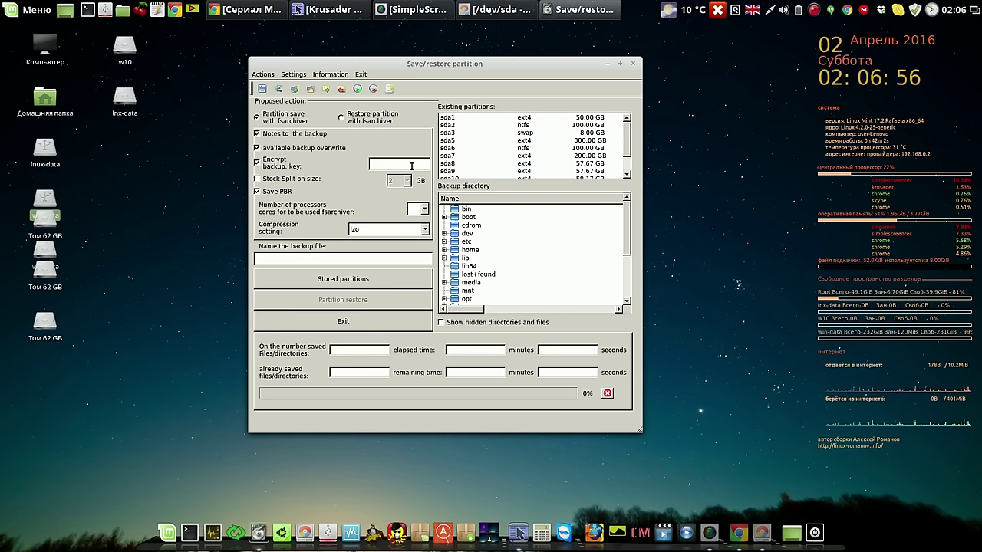
Step: Set fsarchiver to use 4 processor cores and gzip standard compression
{"action": "left_click", "coordinate": [425, 211]}
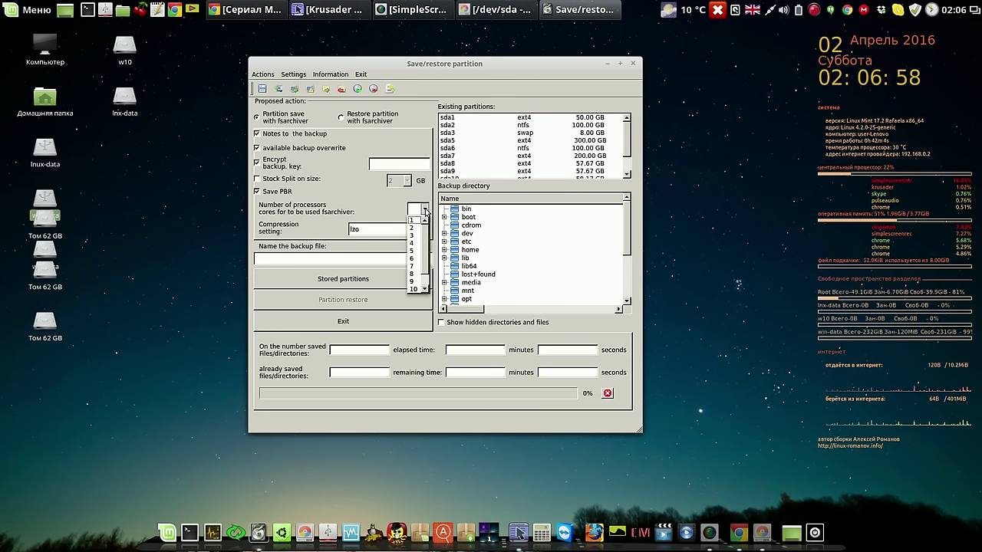
{"action": "left_click", "coordinate": [415, 243]}
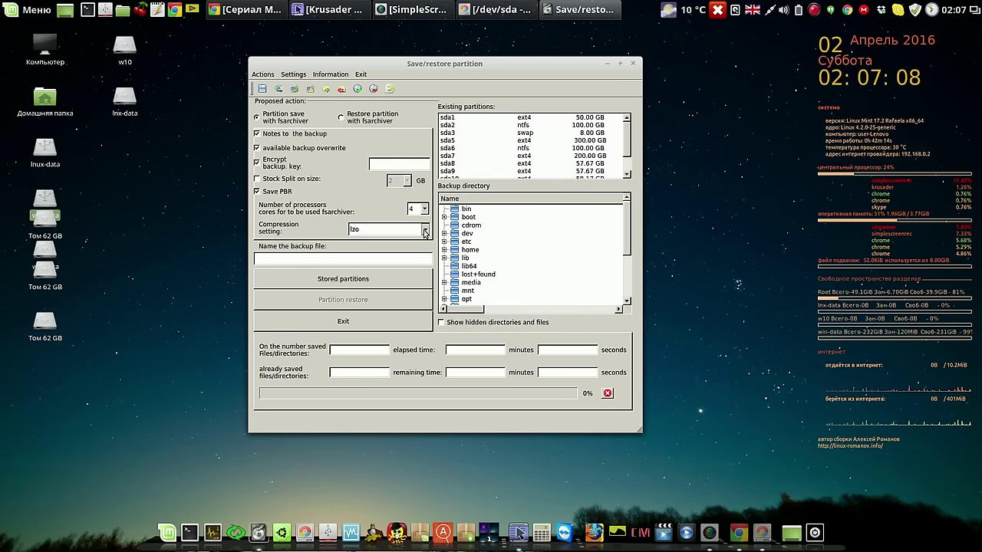
{"action": "left_click", "coordinate": [425, 231]}
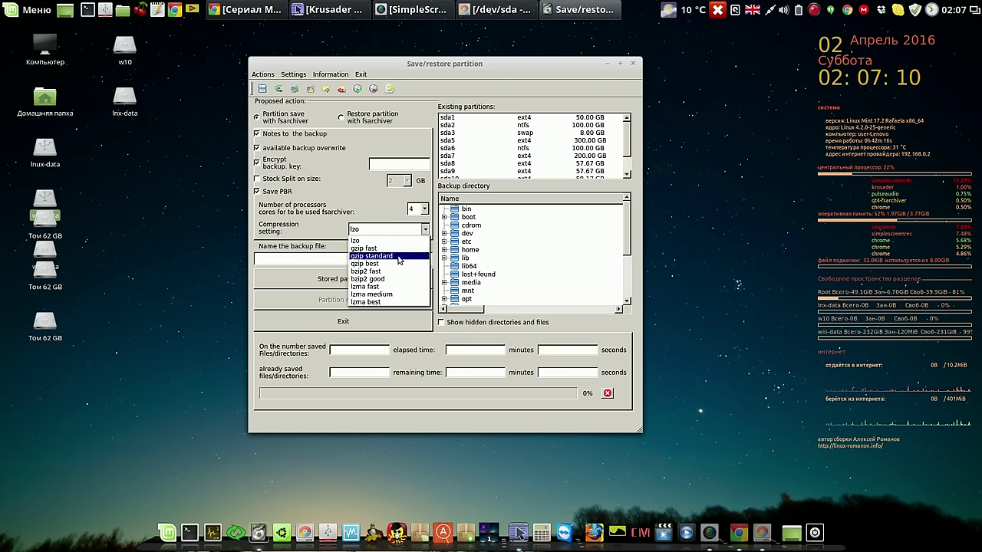
{"action": "left_click", "coordinate": [398, 259]}
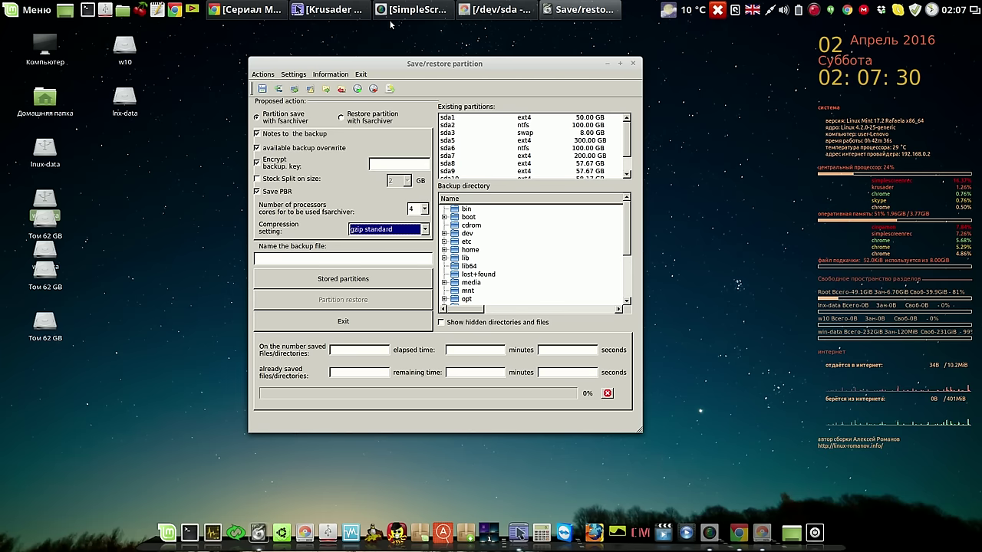
Step: Bring Krusader forward and open MBR/sda to check the Mint_mbr_sda file's size
{"action": "left_click", "coordinate": [345, 9]}
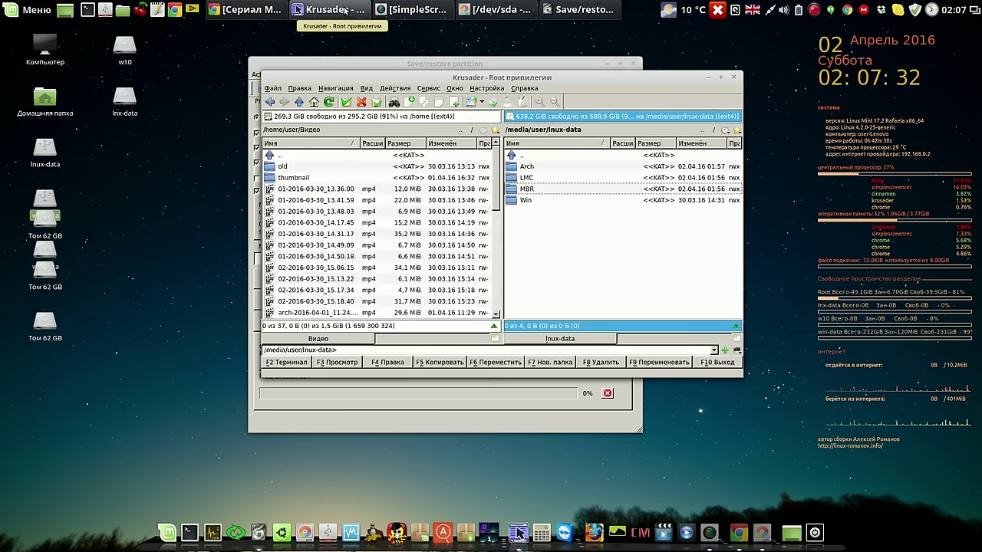
{"action": "left_click", "coordinate": [512, 191]}
{"action": "double_click", "coordinate": [512, 191]}
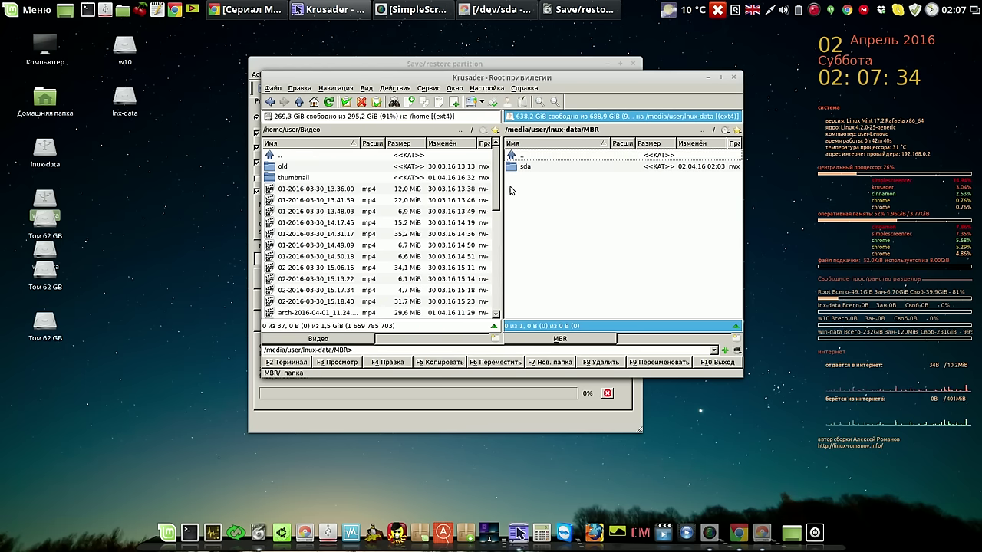
{"action": "double_click", "coordinate": [513, 167]}
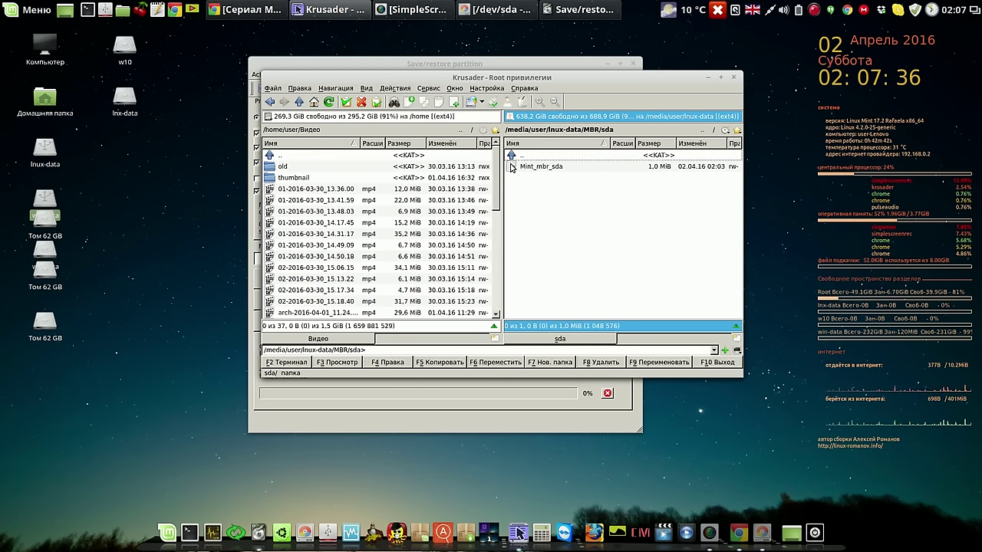
{"action": "left_click", "coordinate": [512, 167]}
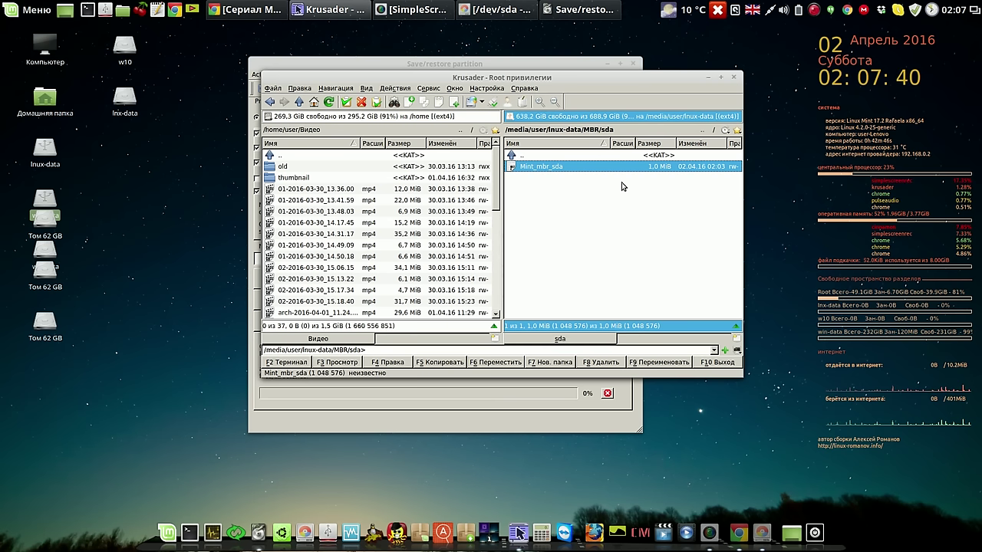
Step: Go up two levels to the top of lnx-data and minimise Krusader
{"action": "left_click", "coordinate": [634, 132]}
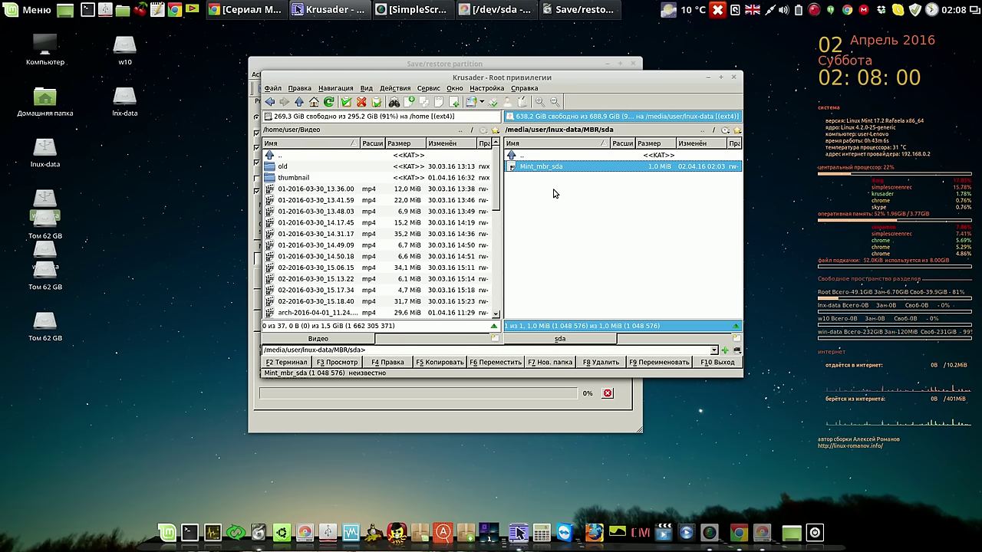
{"action": "left_click", "coordinate": [705, 132]}
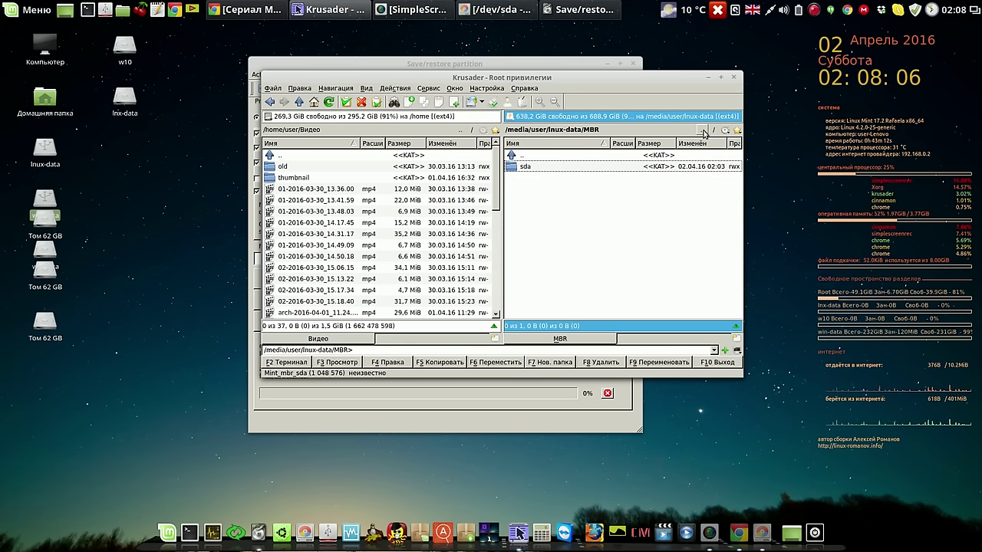
{"action": "left_click", "coordinate": [705, 132]}
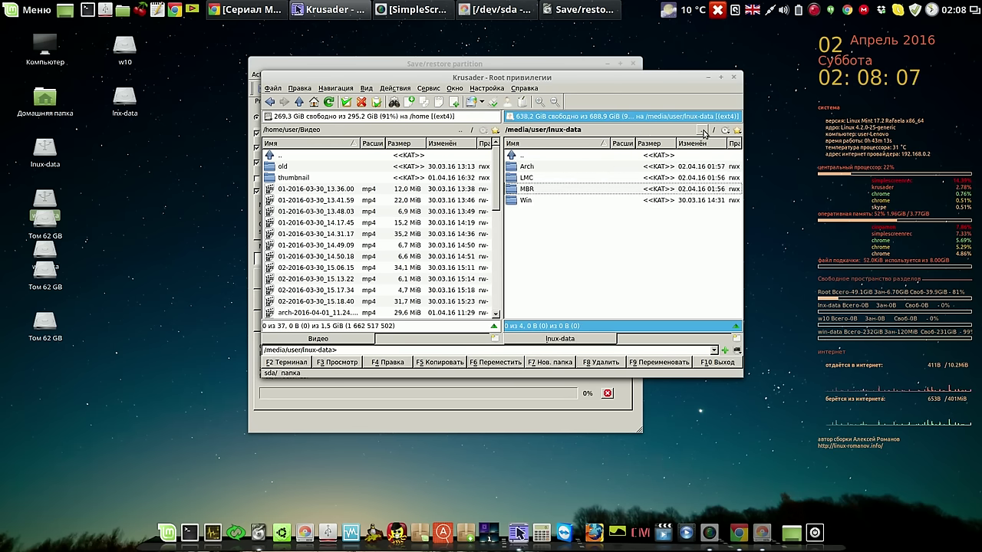
{"action": "left_click", "coordinate": [707, 79]}
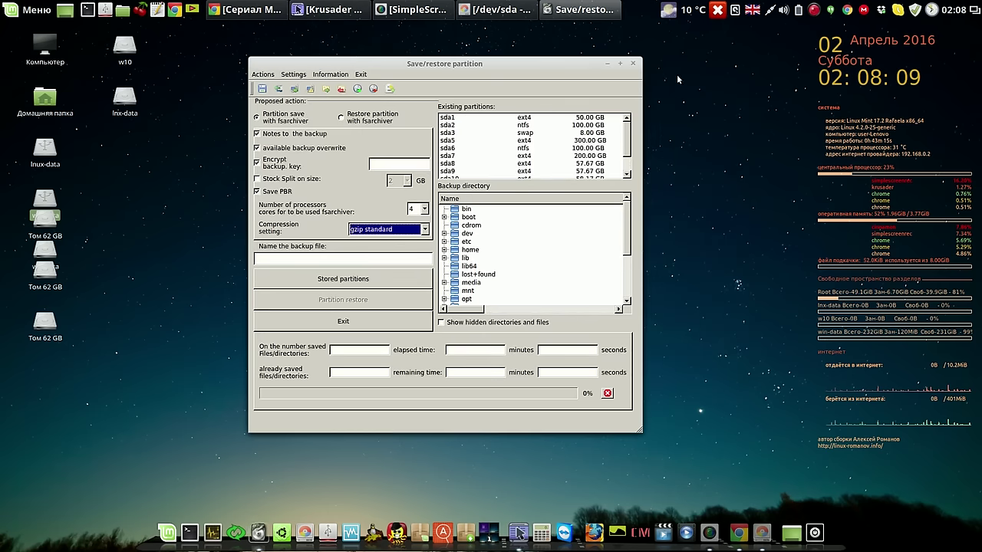
Step: Minimise fsarchiver and launch Super-Boot-Manager with the root password, opening Grub Manager
{"action": "left_click", "coordinate": [608, 65]}
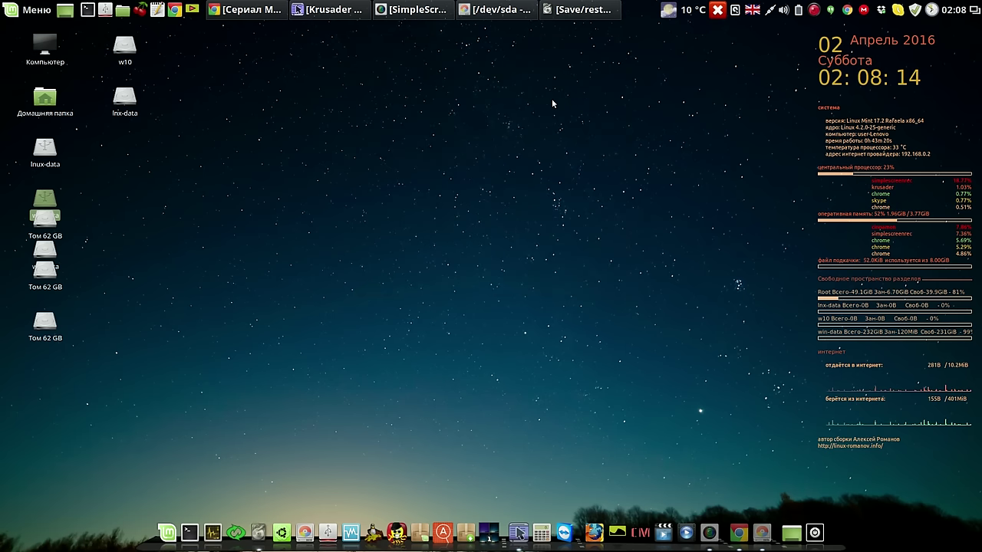
{"action": "left_click", "coordinate": [399, 528]}
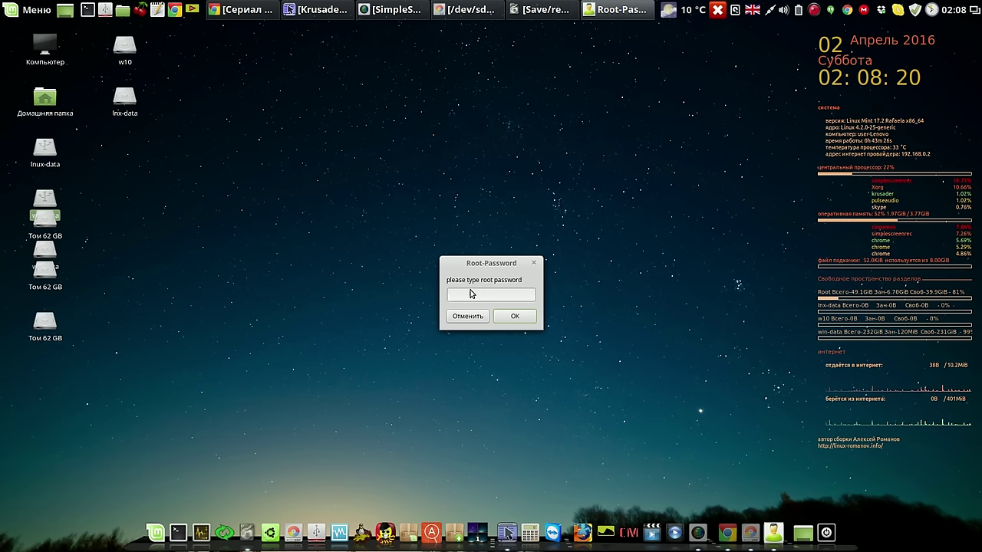
{"action": "type", "text": "••••"}
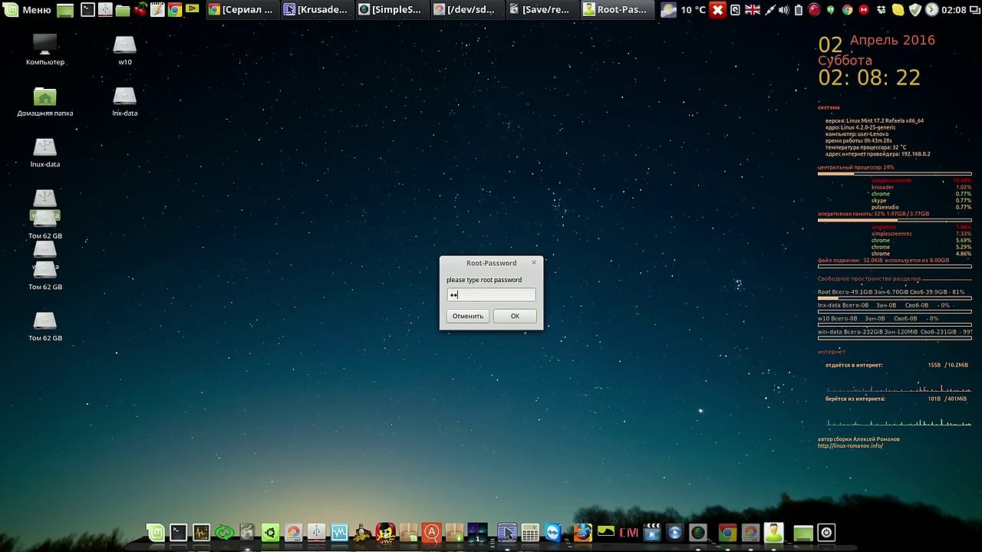
{"action": "left_click", "coordinate": [515, 316]}
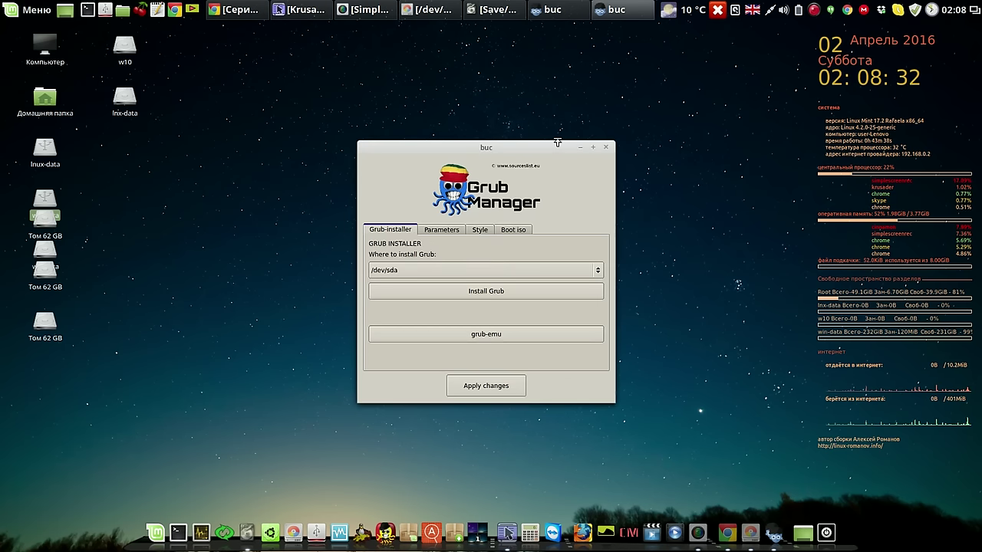
{"action": "left_click_drag", "start_coordinate": [558, 147], "coordinate": [573, 109]}
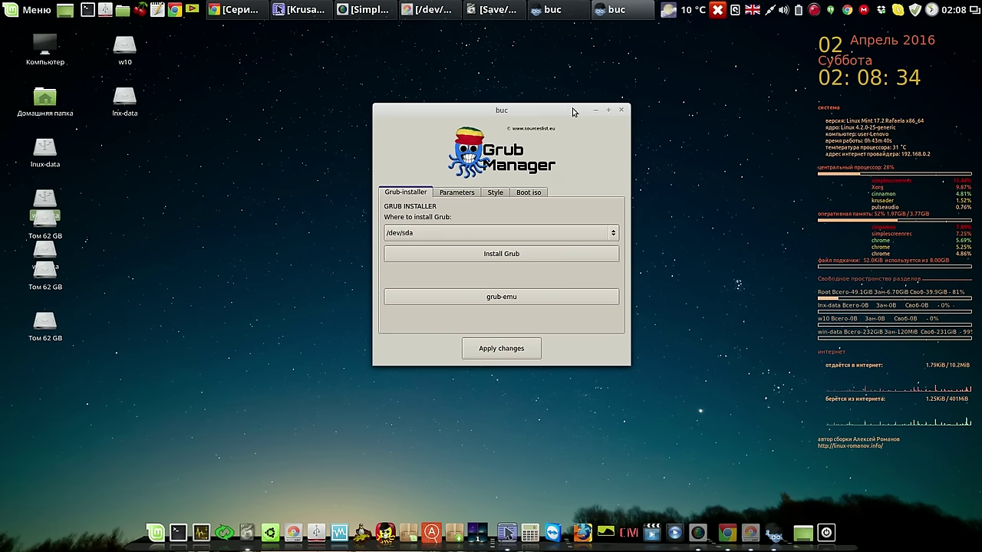
Step: Preview the /dev/sda GRUB menu in grub-emu, then close the emulator, Grub Manager and Super Boot Manager
{"action": "left_click", "coordinate": [526, 298]}
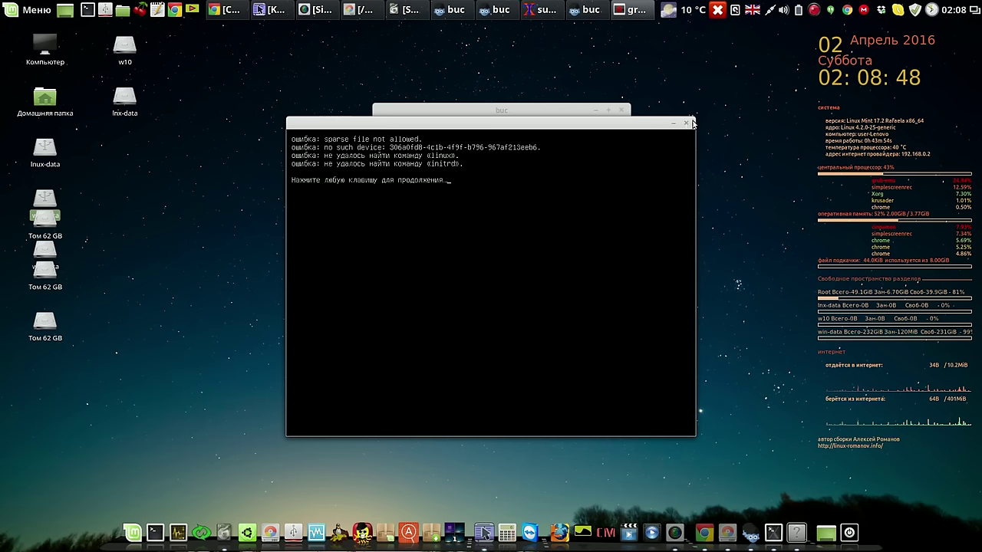
{"action": "right_click", "coordinate": [814, 11]}
{"action": "left_click", "coordinate": [828, 27]}
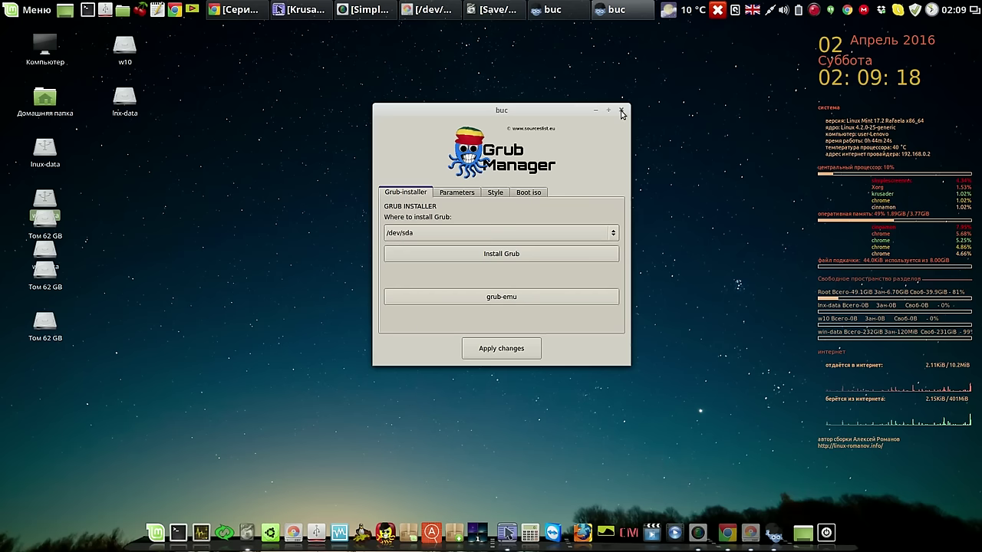
{"action": "left_click", "coordinate": [621, 111]}
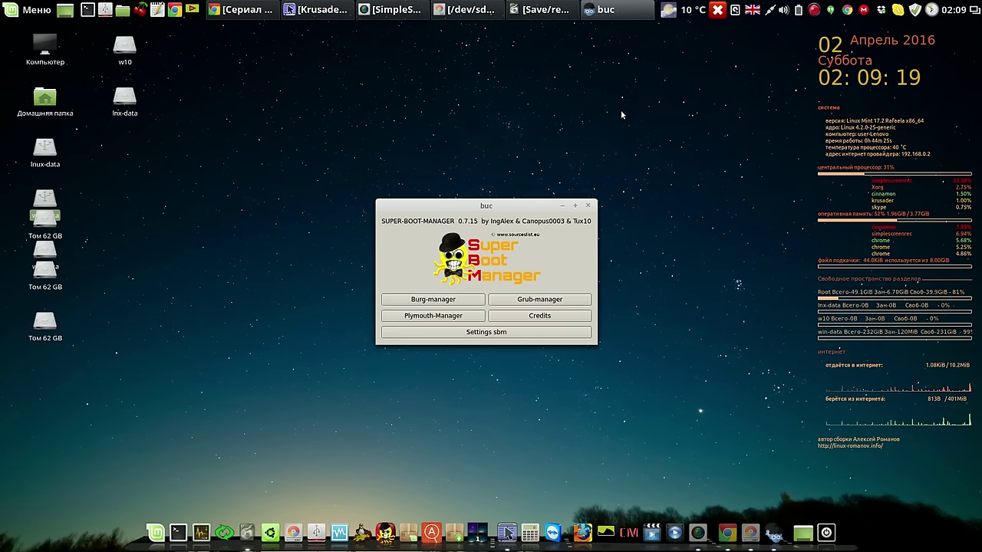
{"action": "left_click", "coordinate": [588, 206]}
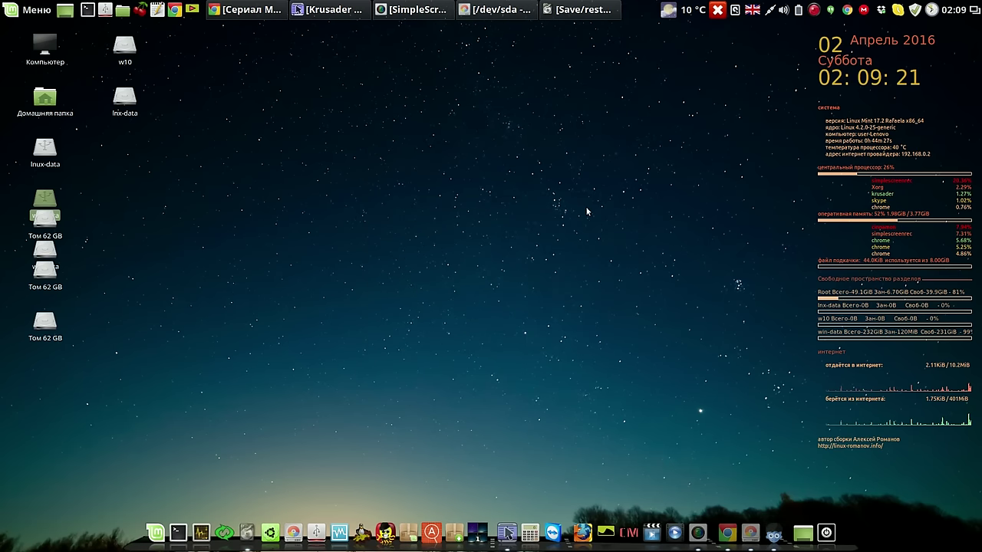
Step: Open CherryTree and colour the 'sudo apt-get install grub-emu' line red (#FF0000)
{"action": "left_click", "coordinate": [143, 15]}
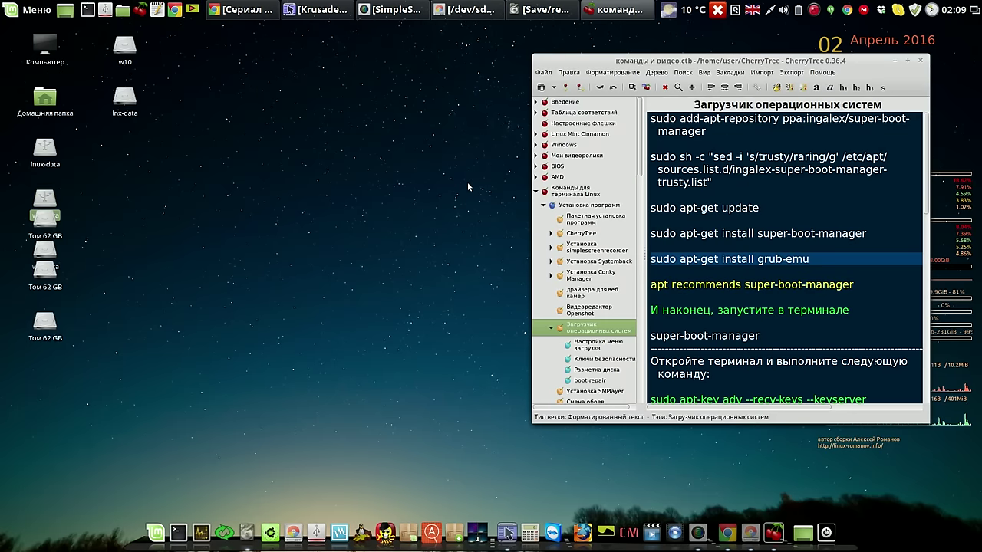
{"action": "left_click_drag", "start_coordinate": [735, 61], "coordinate": [612, 51]}
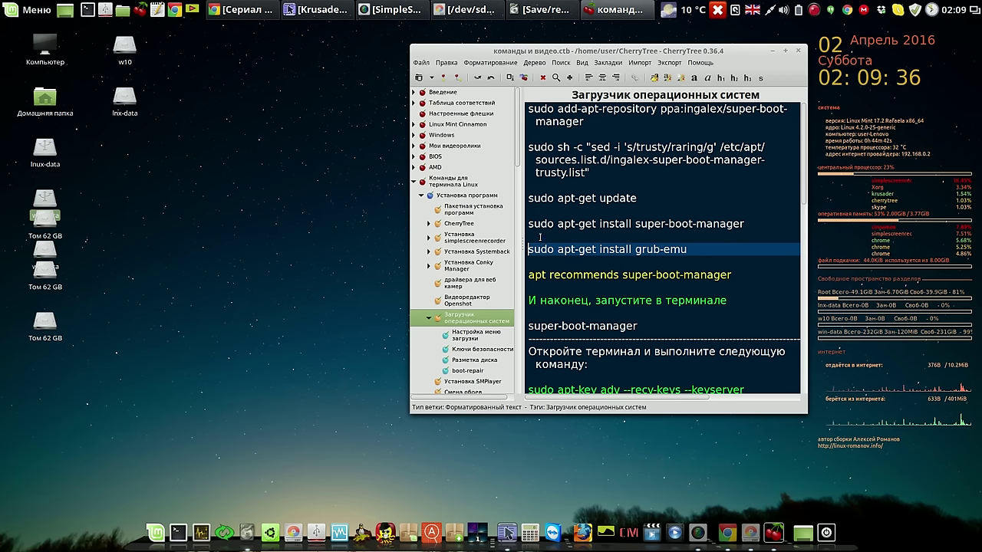
{"action": "left_click_drag", "start_coordinate": [528, 249], "coordinate": [686, 251]}
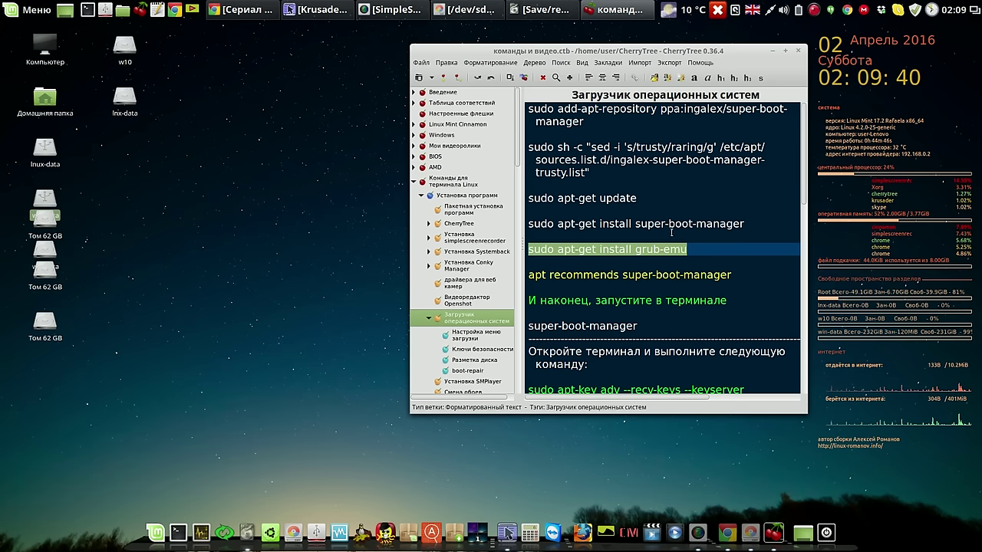
{"action": "left_click", "coordinate": [666, 77]}
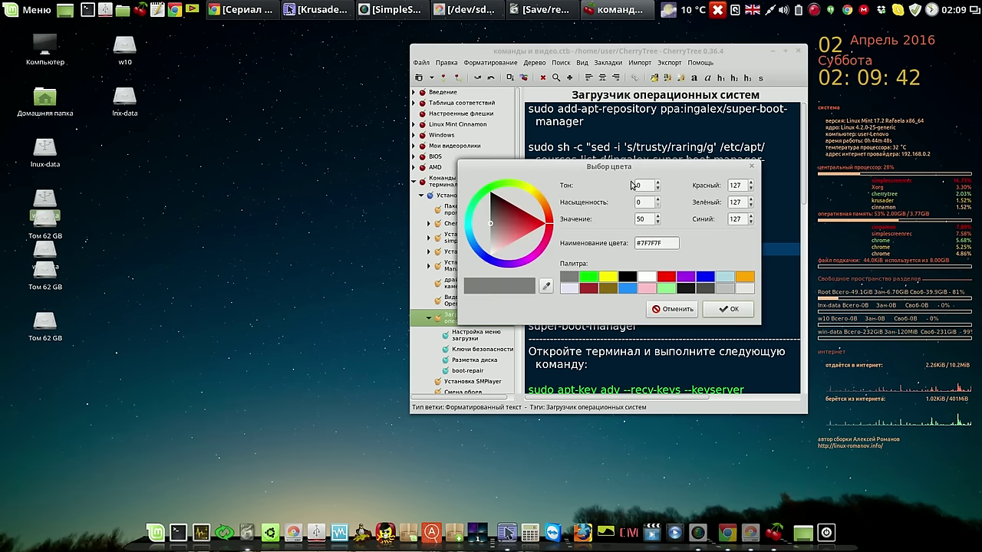
{"action": "left_click", "coordinate": [666, 277]}
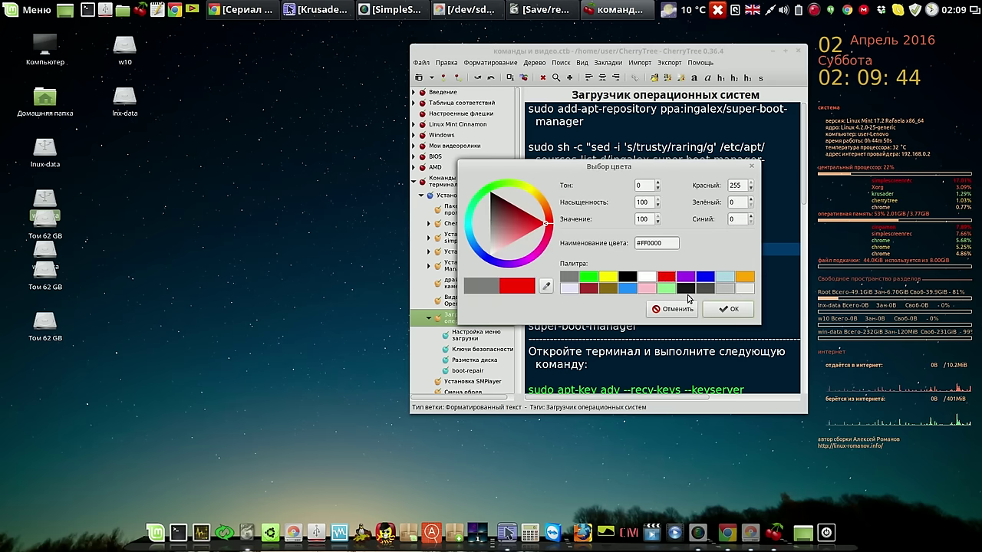
{"action": "left_click", "coordinate": [727, 309]}
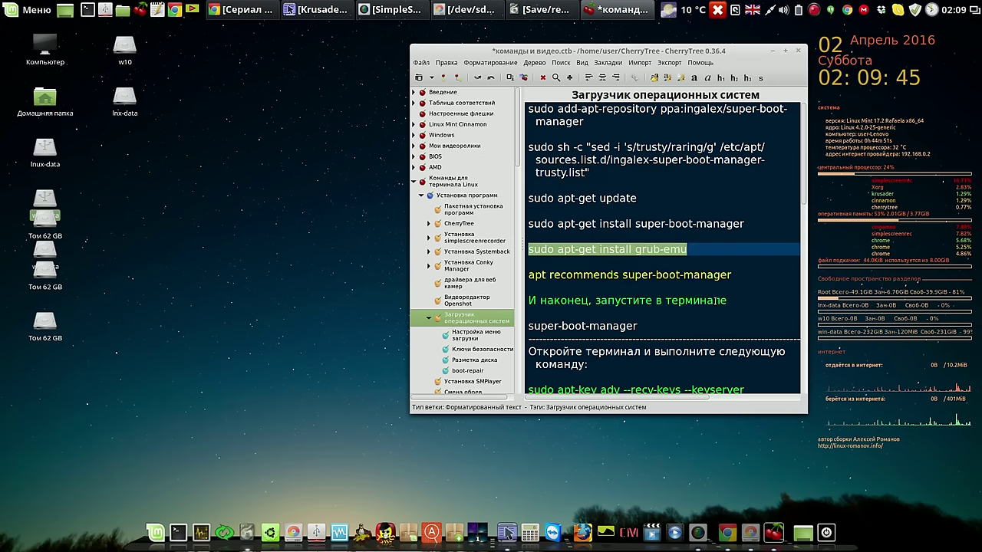
{"action": "left_click", "coordinate": [685, 265]}
Step: Reselect and deselect the install lines to confirm the grub-emu line now shows red
{"action": "left_click_drag", "start_coordinate": [747, 223], "coordinate": [524, 223]}
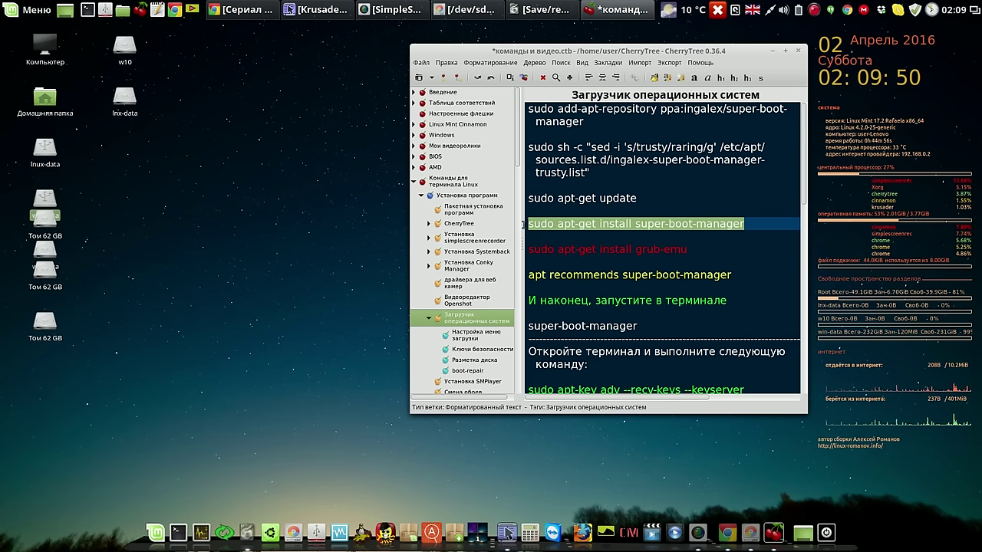
{"action": "left_click", "coordinate": [690, 250]}
{"action": "left_click_drag", "start_coordinate": [690, 250], "coordinate": [527, 253]}
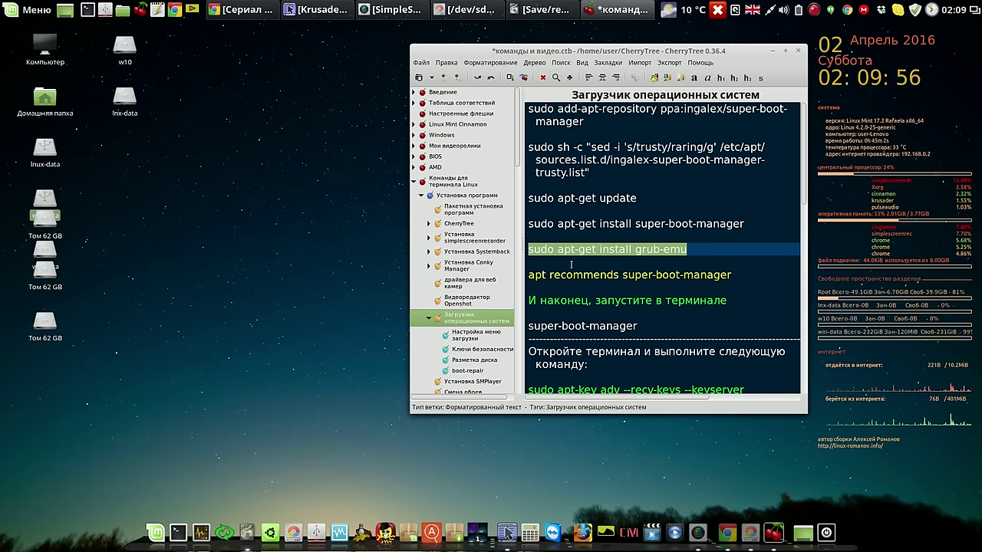
{"action": "left_click", "coordinate": [550, 264]}
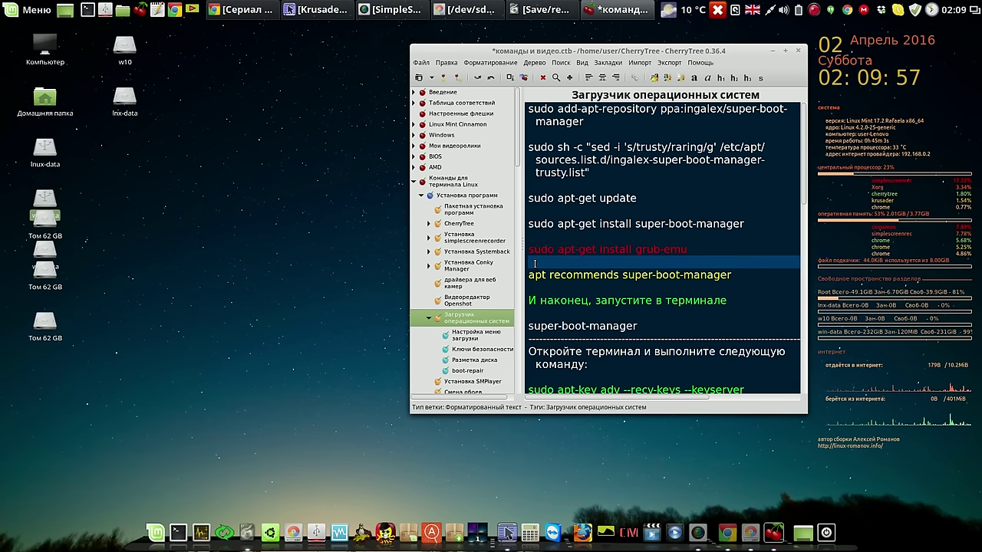
{"action": "left_click", "coordinate": [684, 250]}
{"action": "left_click_drag", "start_coordinate": [684, 249], "coordinate": [522, 247]}
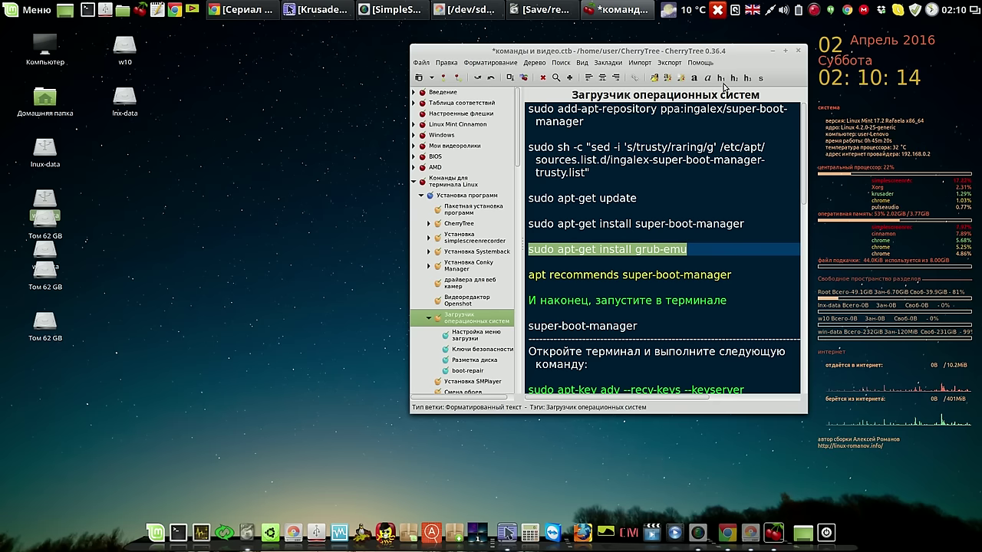
Step: Save the boot loader notes and close CherryTree
{"action": "left_click_drag", "start_coordinate": [743, 56], "coordinate": [725, 55]}
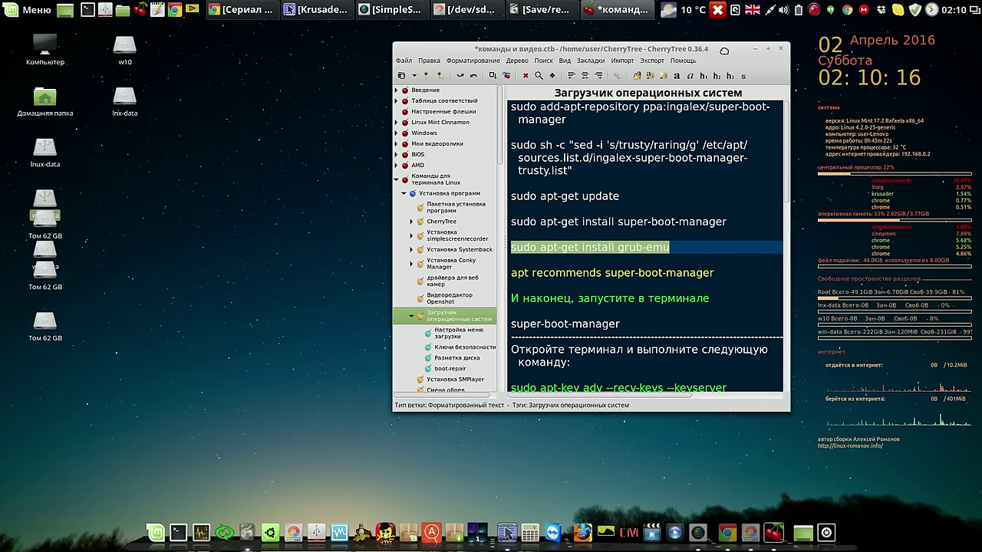
{"action": "left_click", "coordinate": [491, 79]}
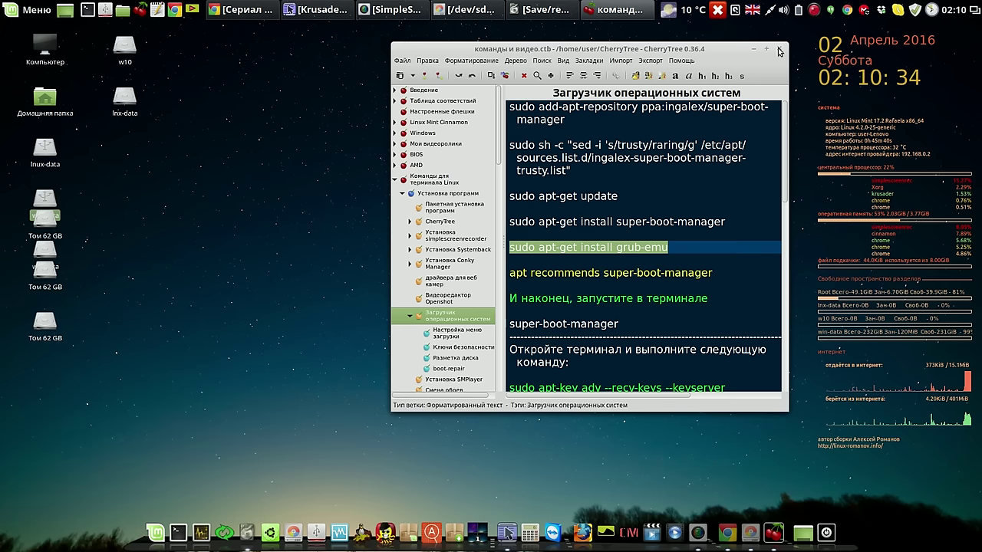
{"action": "left_click", "coordinate": [780, 51]}
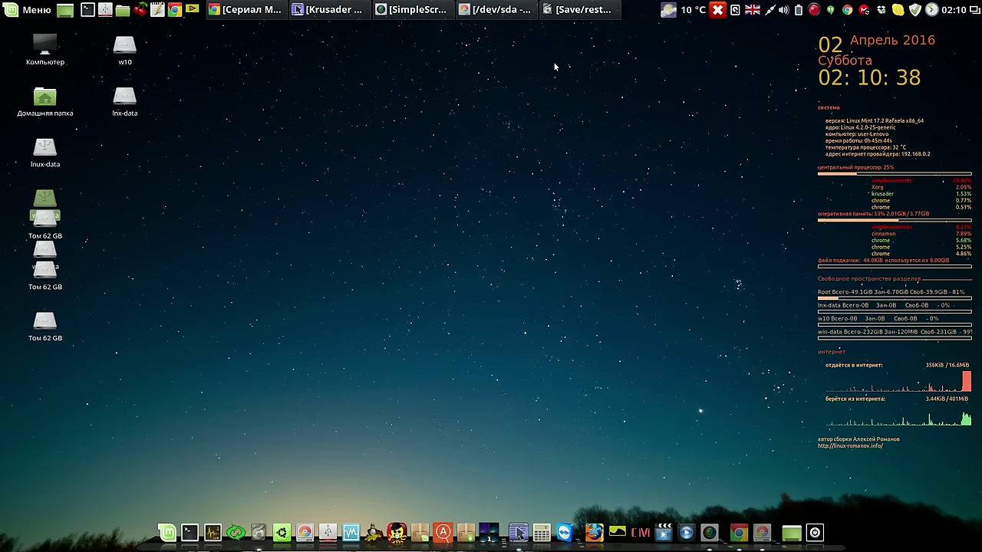
Step: Restore the Save/restore partition window, then bring GParted's /dev/sda layout to the front
{"action": "left_click", "coordinate": [580, 11]}
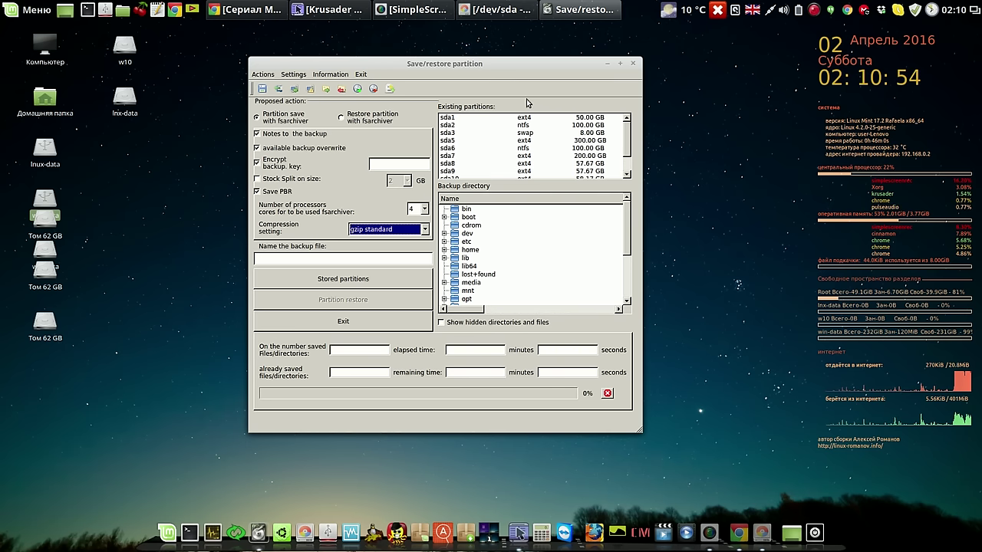
{"action": "left_click", "coordinate": [492, 10]}
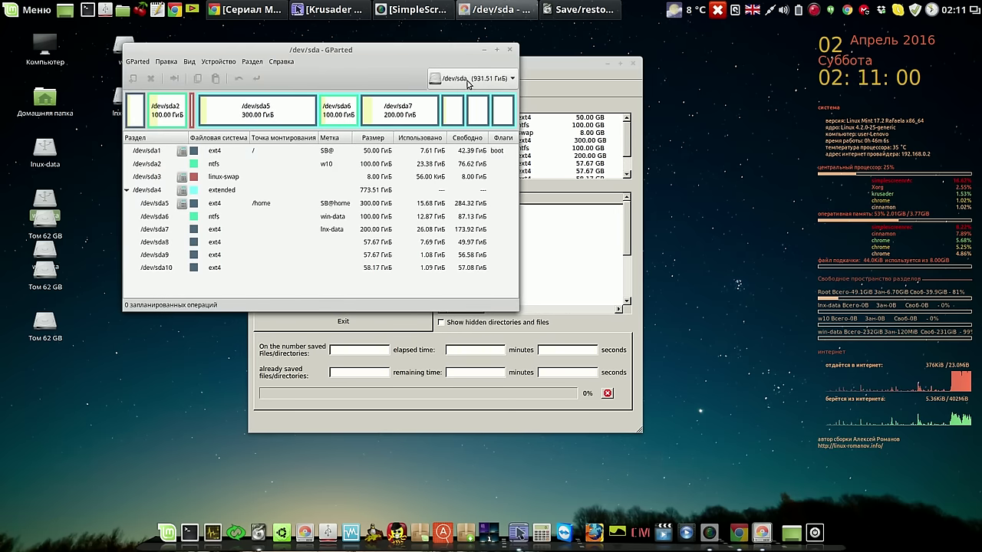
Step: Minimise GParted after reviewing the /dev/sda partitions, returning to the fsarchiver backup window
{"action": "left_click", "coordinate": [485, 49]}
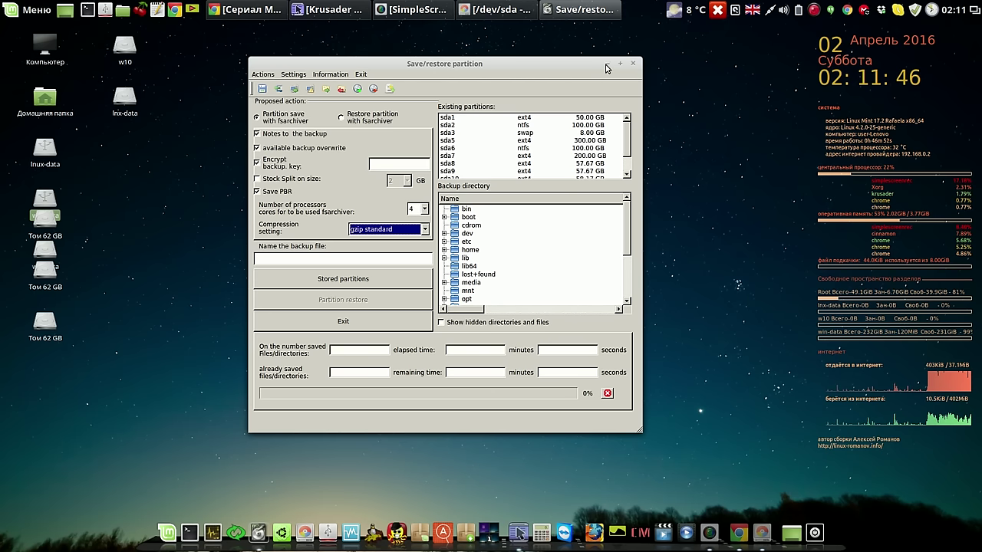
Step: Minimise the Save/restore partition window, still set to partition save with gzip compression
{"action": "left_click", "coordinate": [607, 67]}
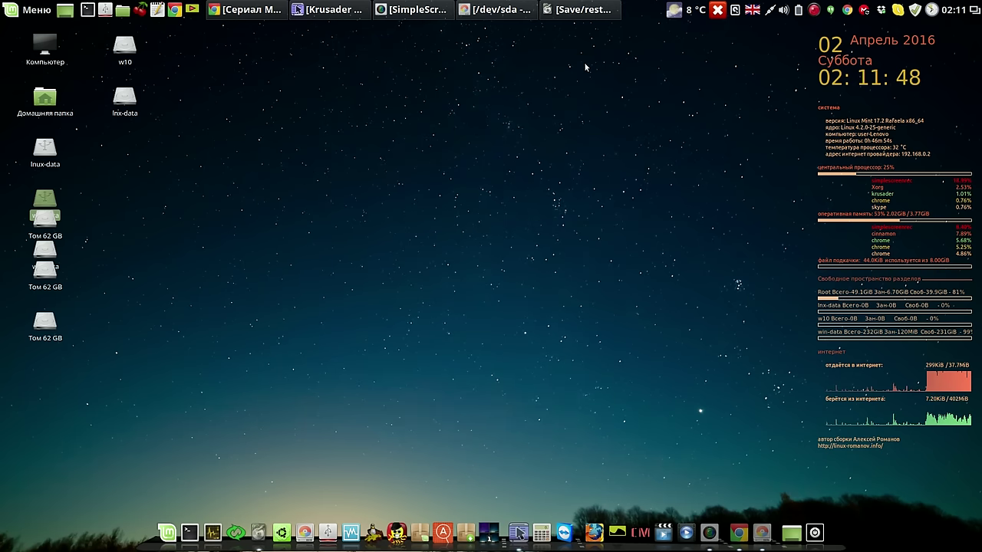